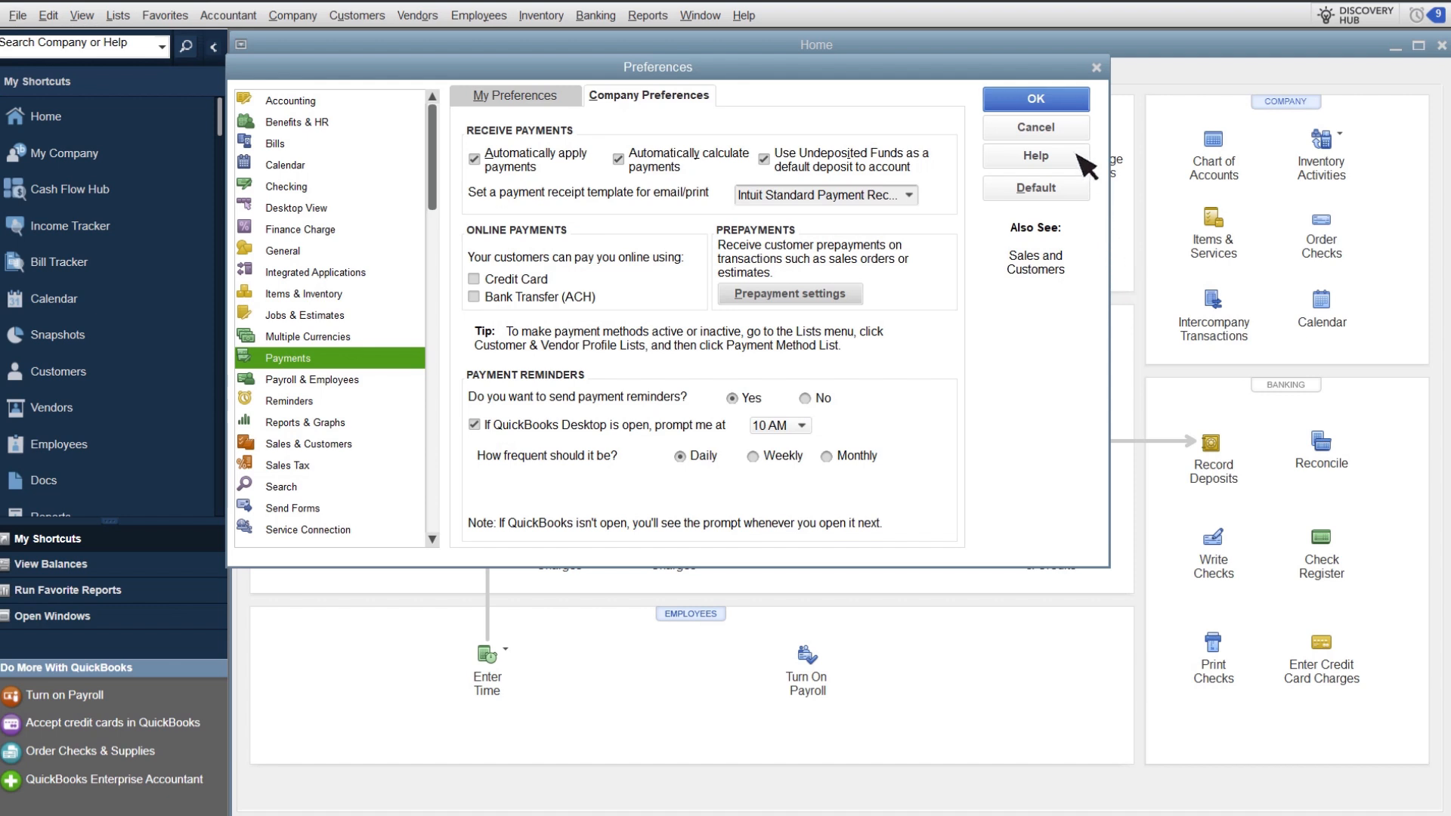
- Save the company's Payments preferences, accept closing all open windows, and reopen the Home page
left_click(1062, 99)
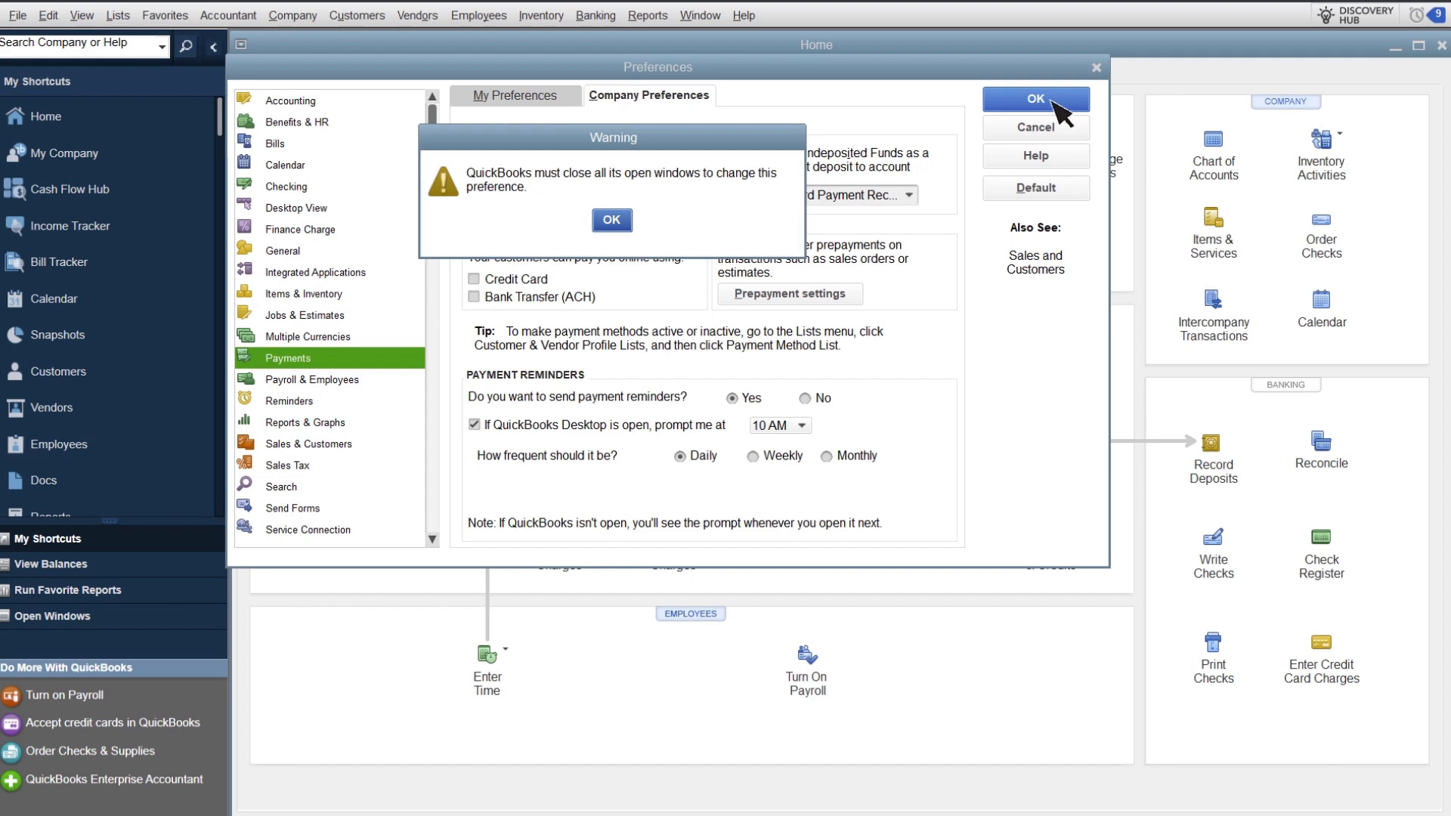
left_click(626, 226)
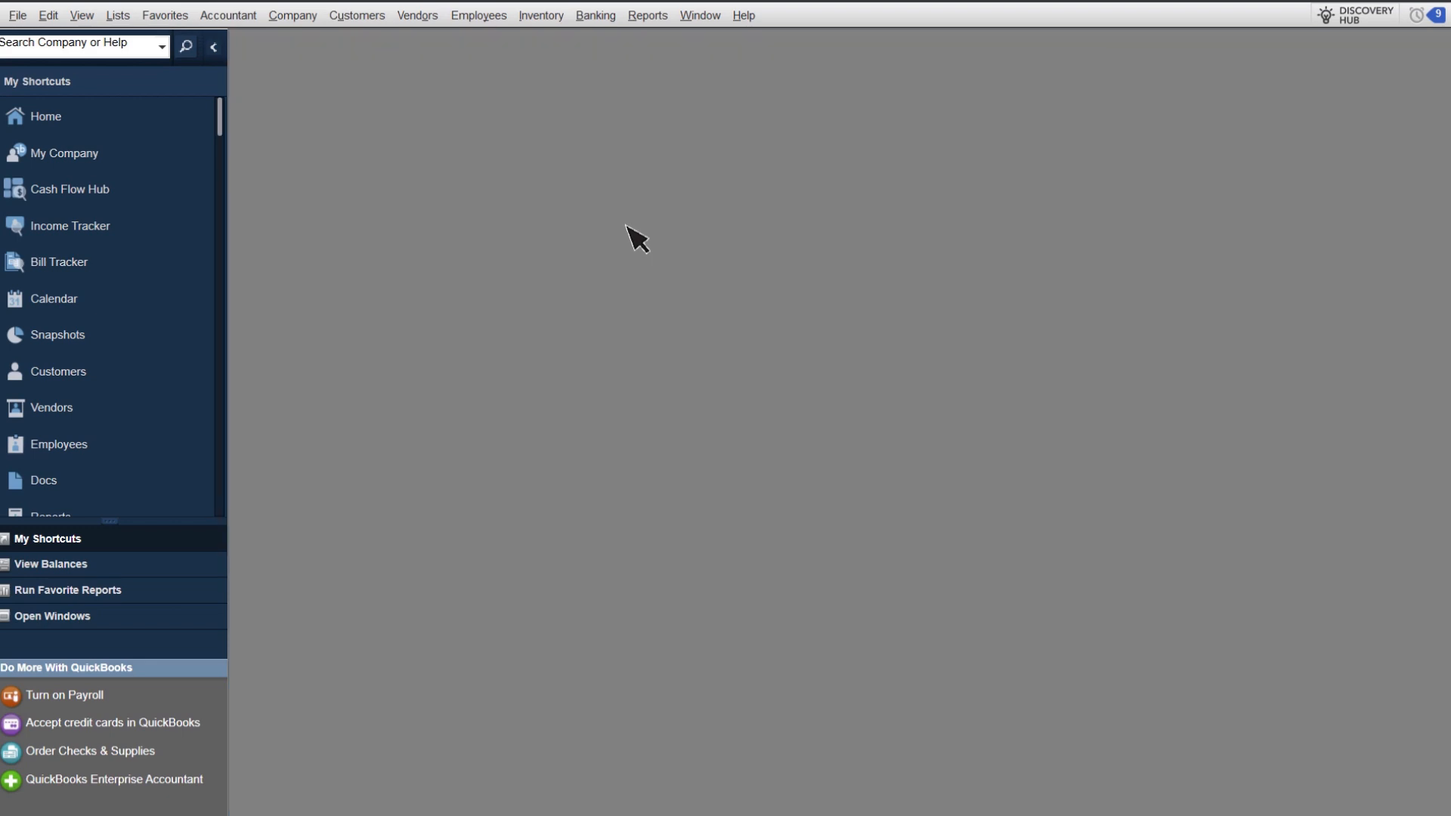
left_click(146, 116)
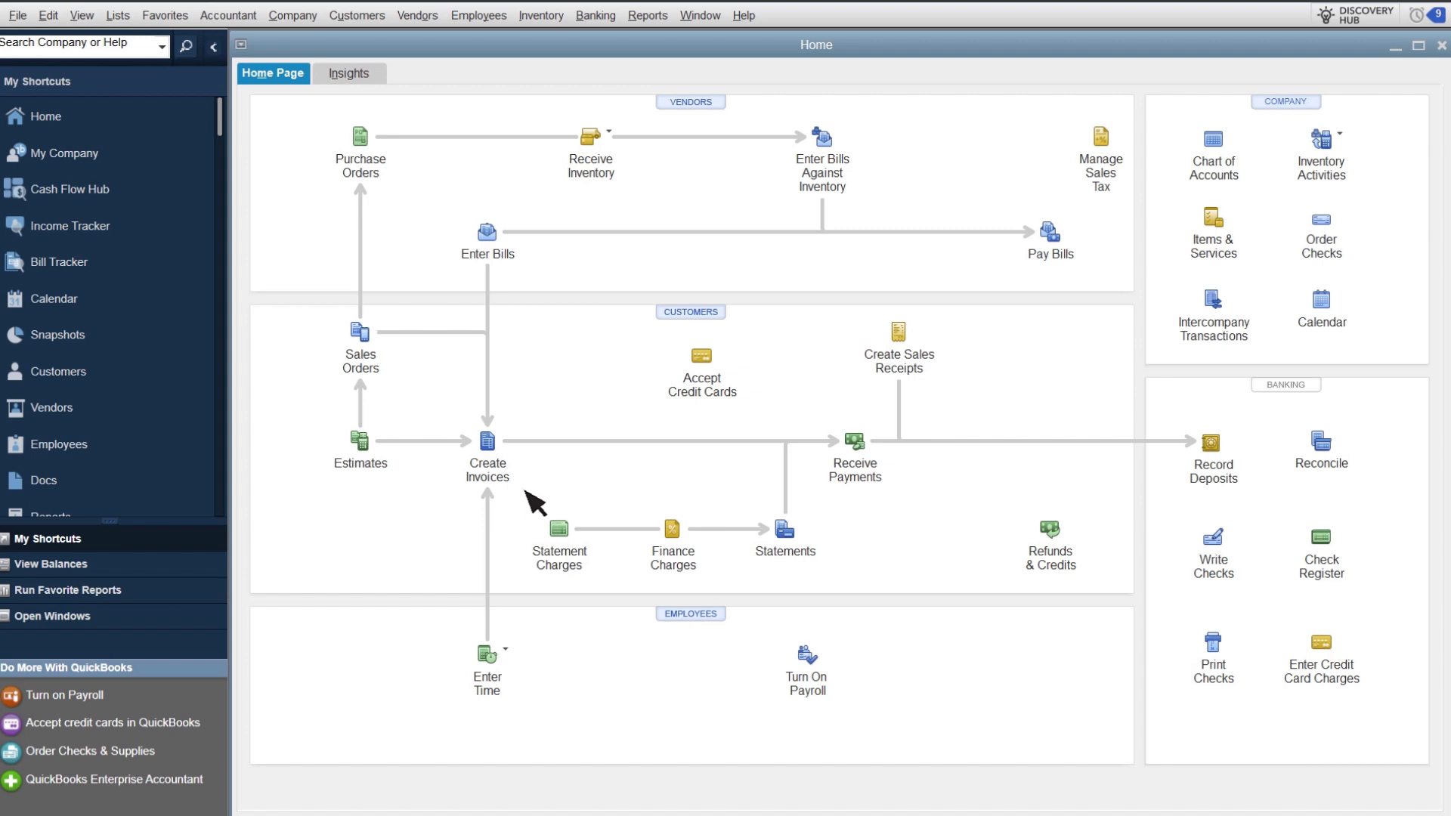
- Review the Sales & Customers and Jobs & Estimates preference categories, leaving the settings as they are
left_click(64, 40)
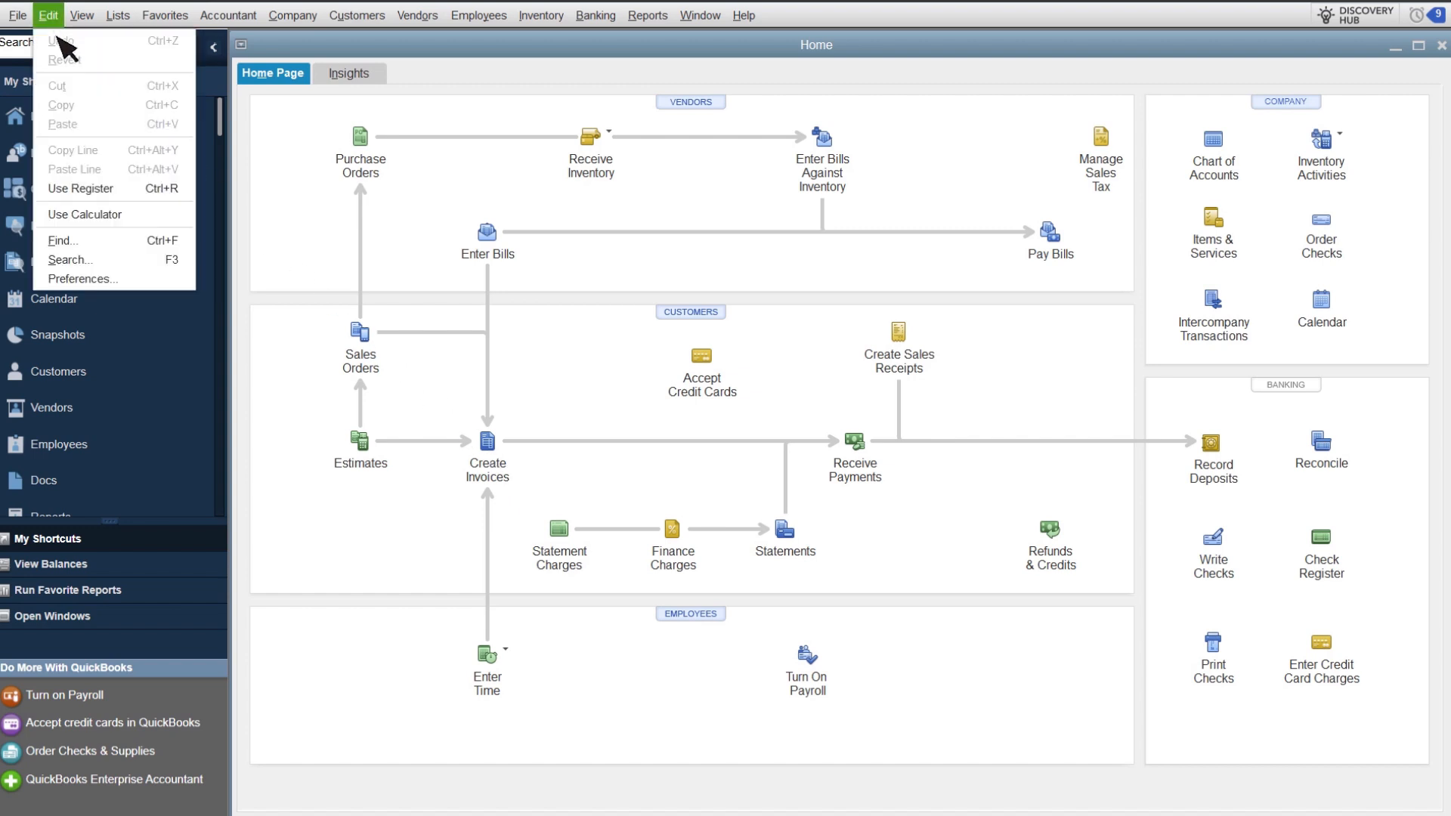
left_click(127, 281)
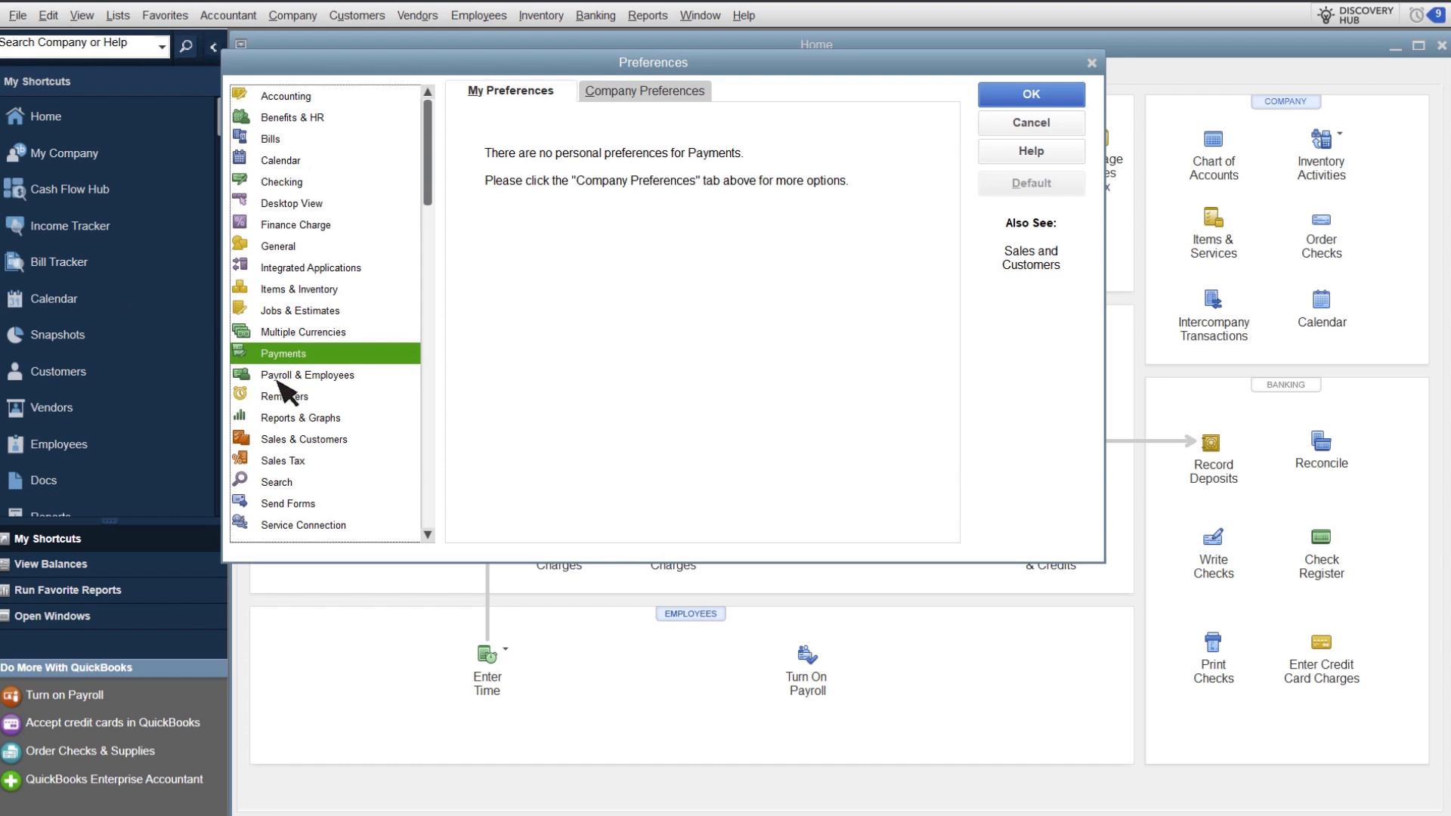
left_click(370, 441)
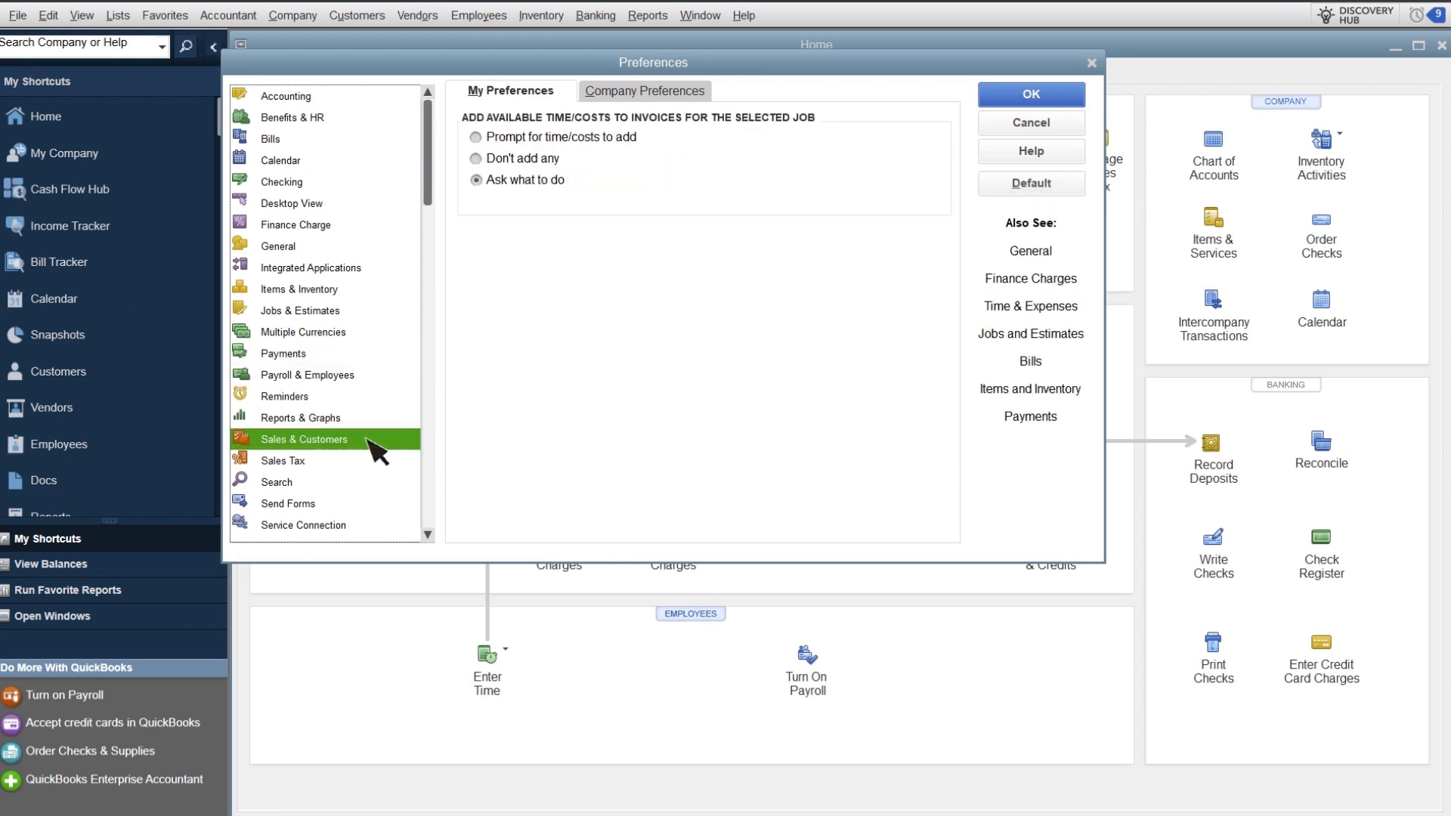
left_click(366, 311)
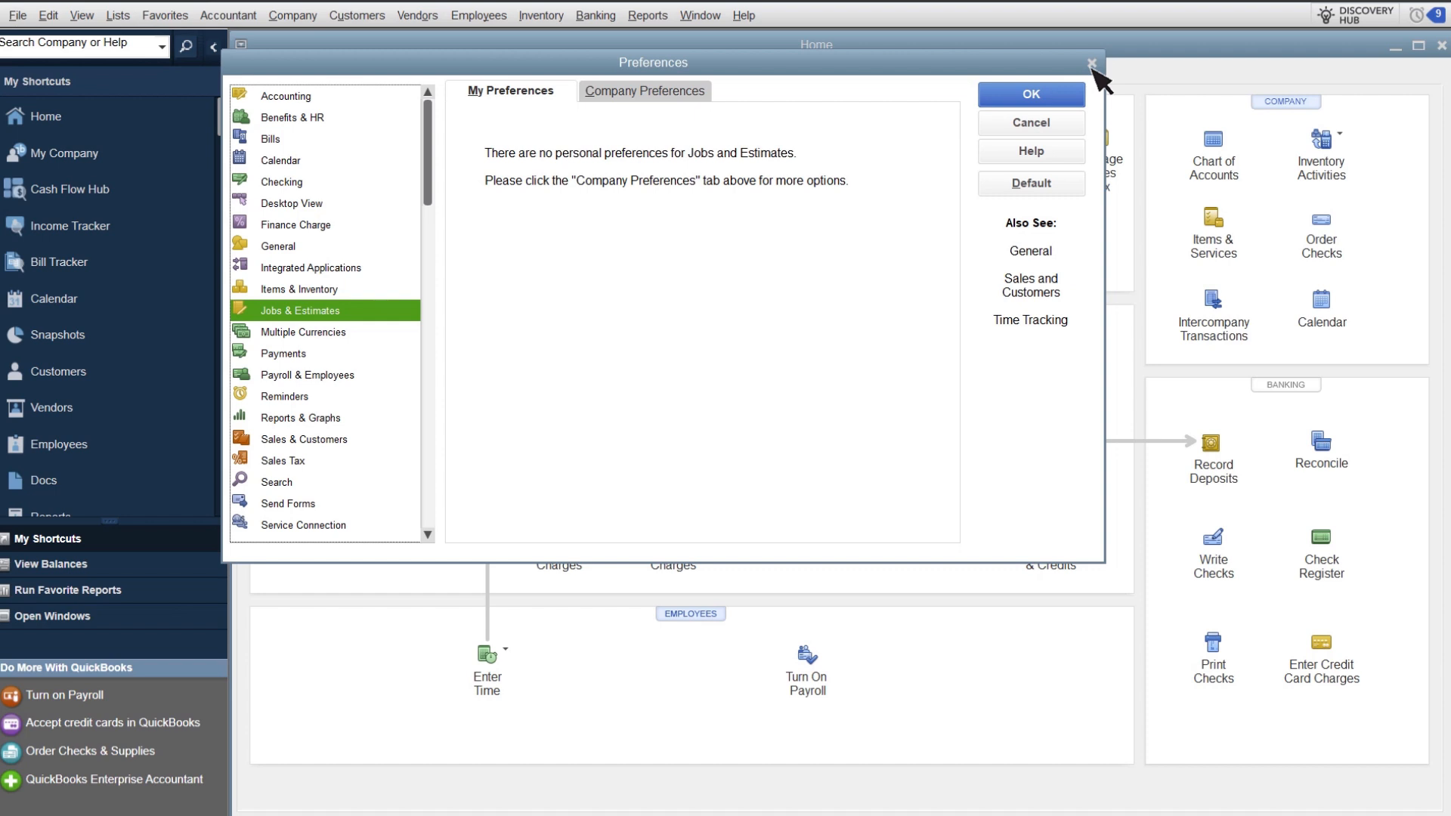
left_click(1091, 64)
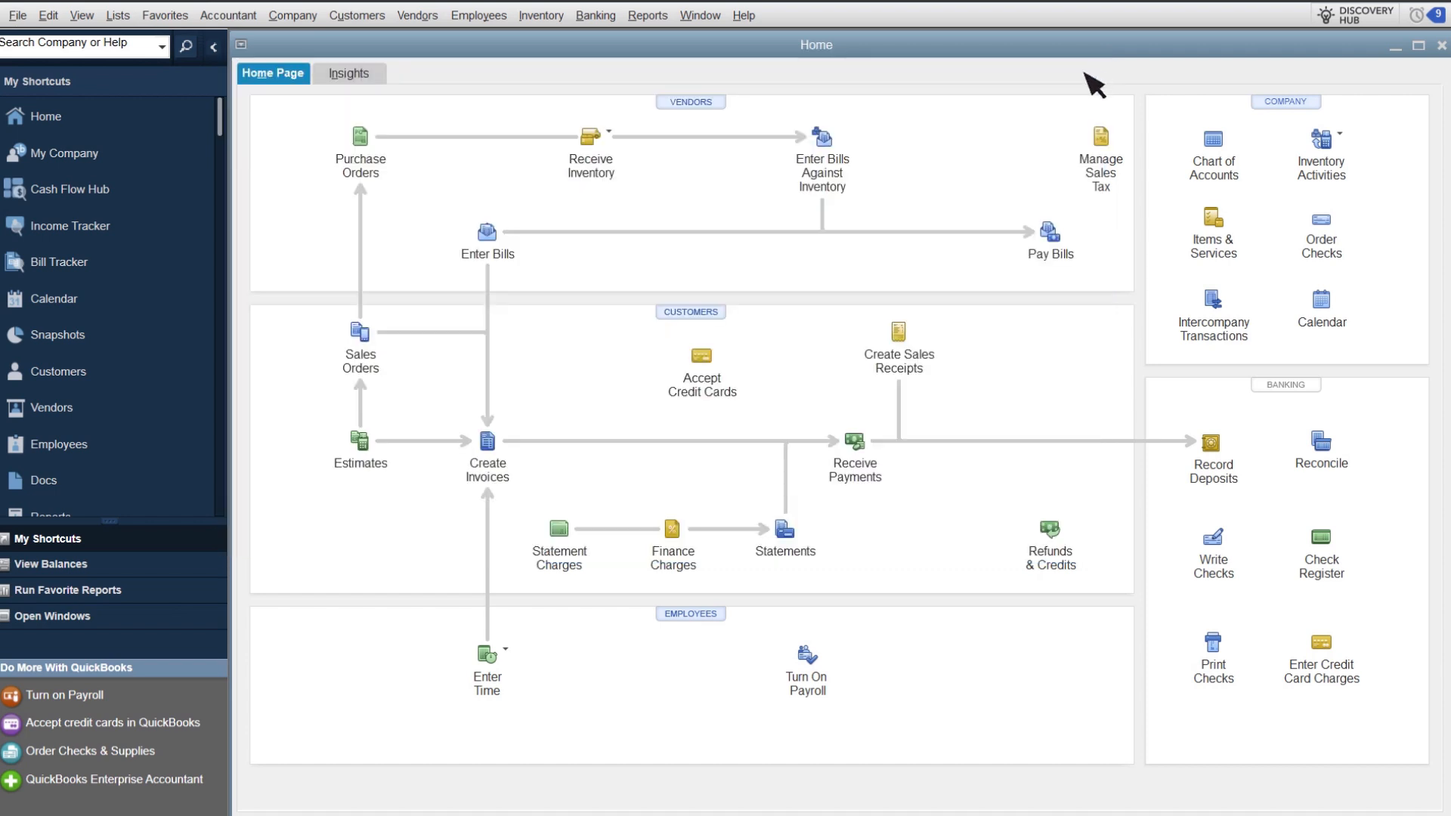
- Create and save an estimate for the Family Room job covering carpet, drywall, duct work, electrical, insulation and metal work at 25.00 each
left_click(370, 446)
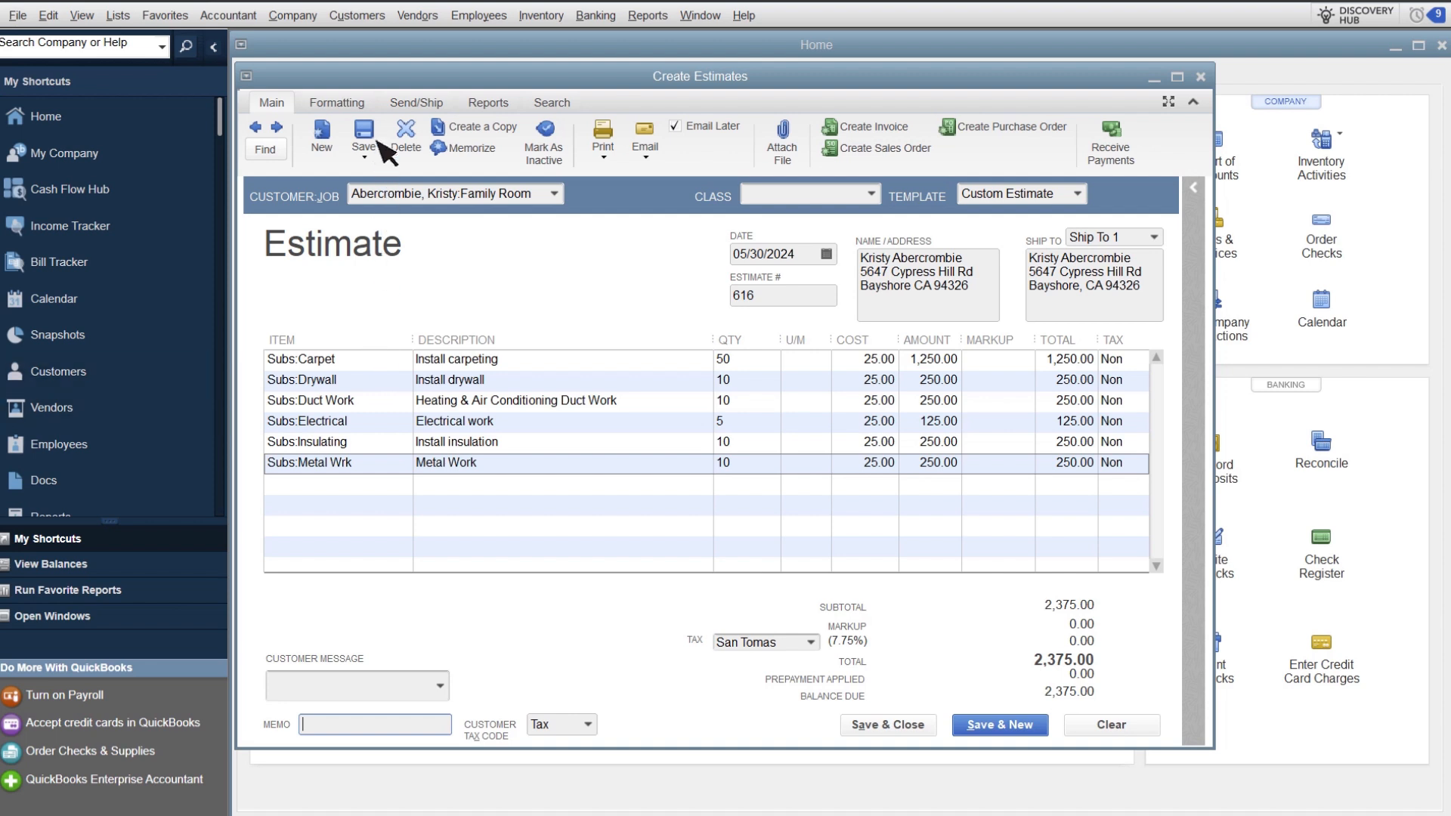
left_click(378, 137)
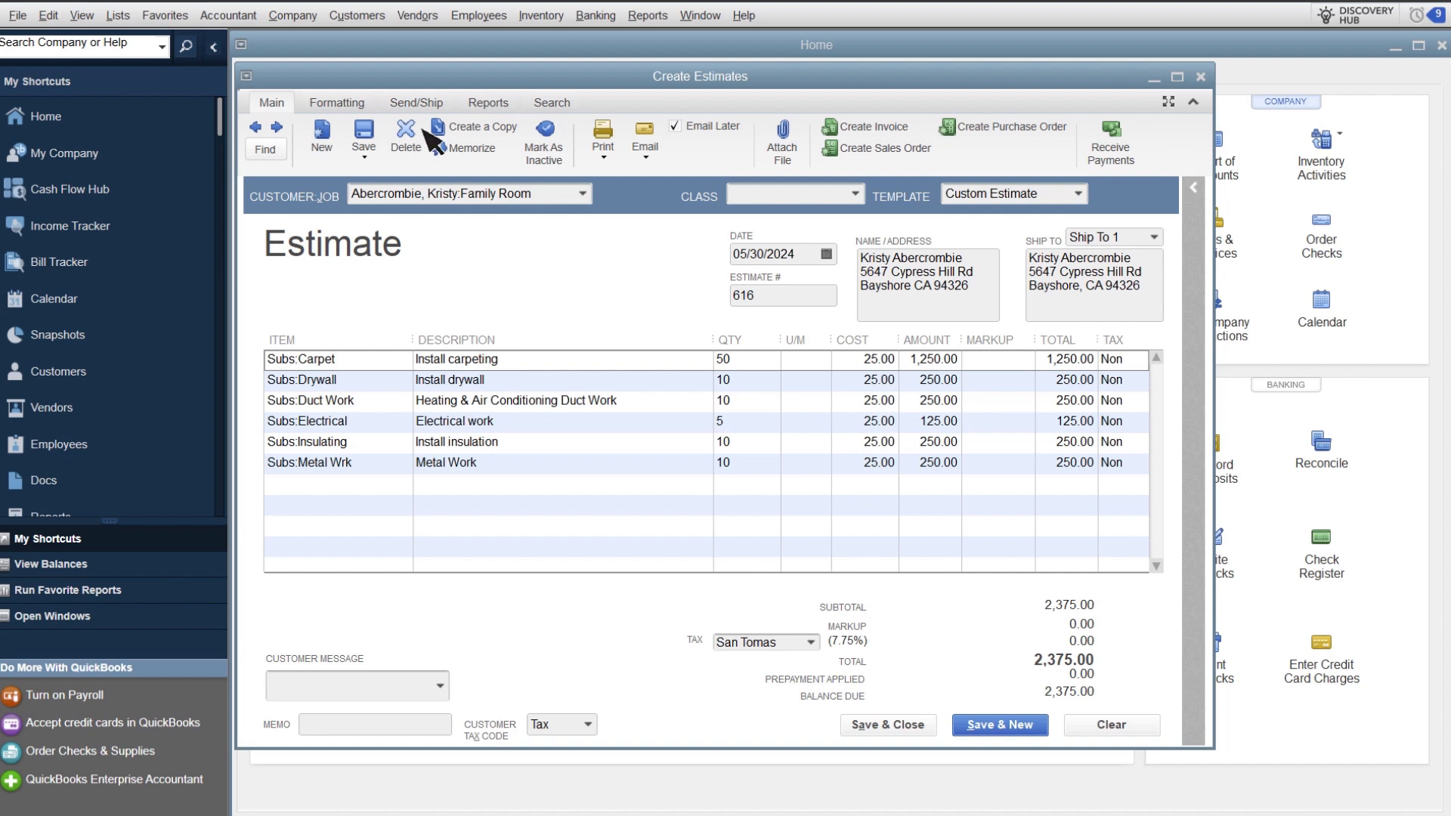
- Record a 1,000.00 check prepayment with check number 8506 against estimate 616, save it, and close the estimate
left_click(1110, 141)
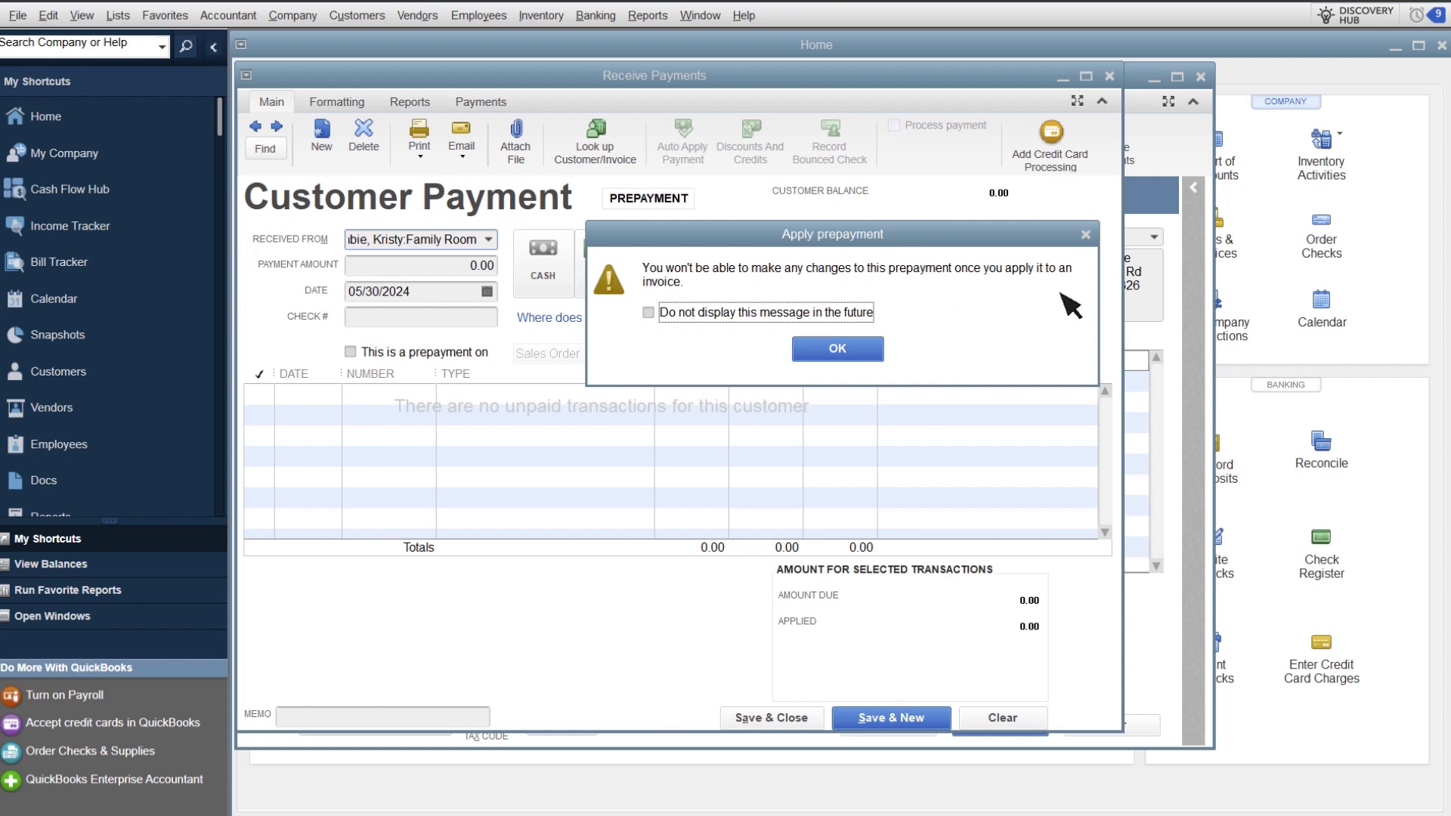
left_click(869, 349)
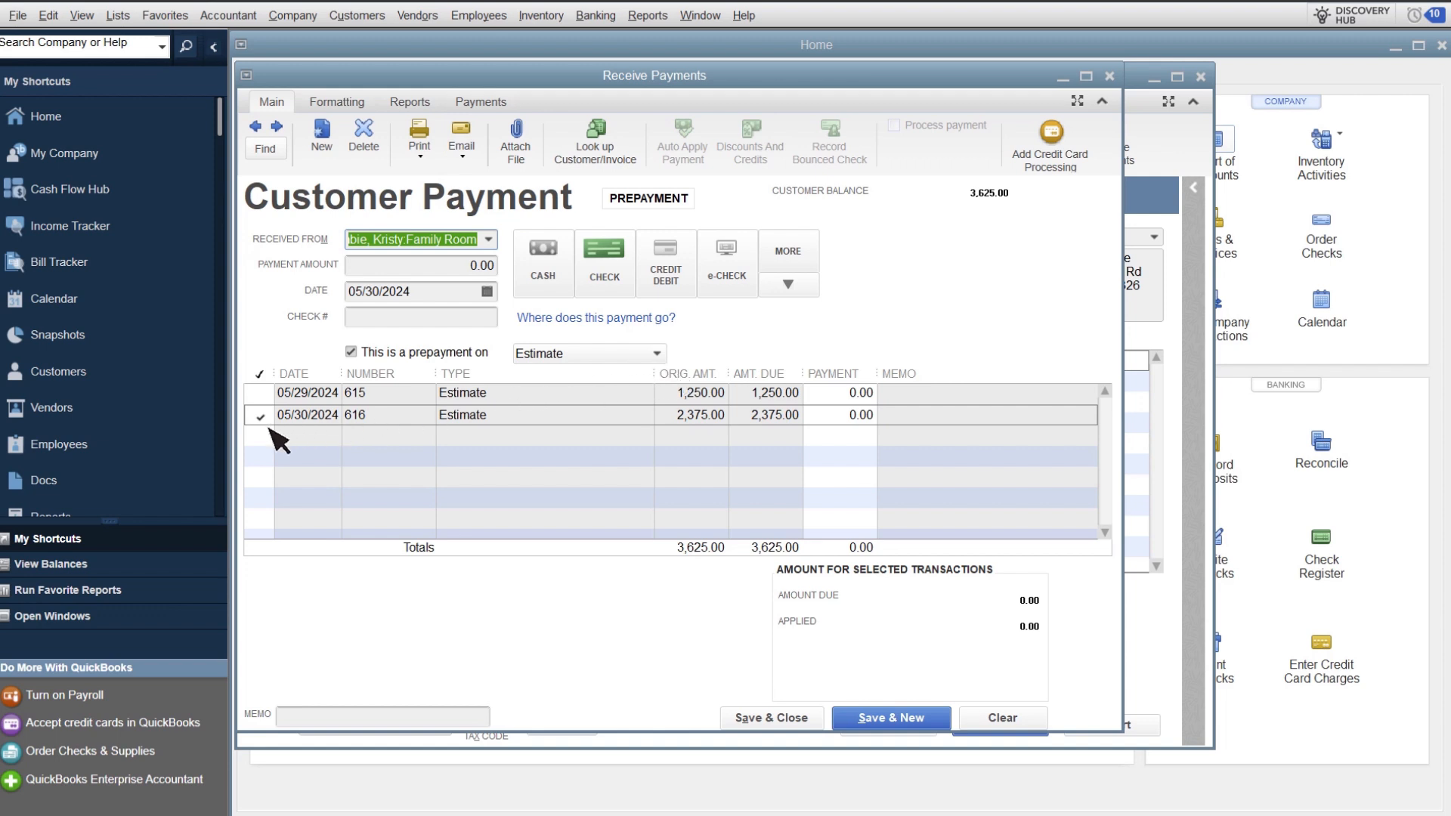
left_click(476, 269)
type("1000")
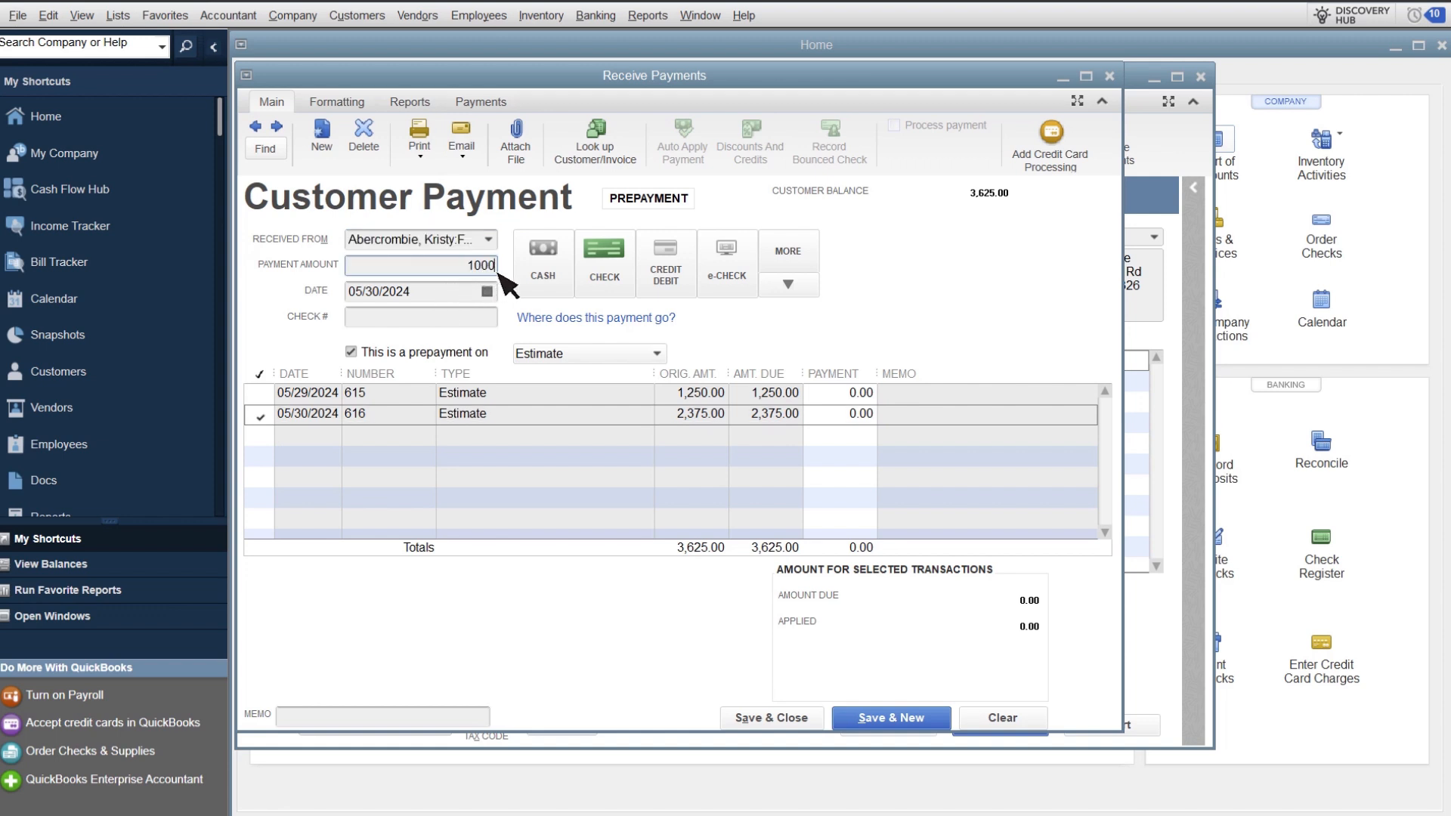
left_click(601, 286)
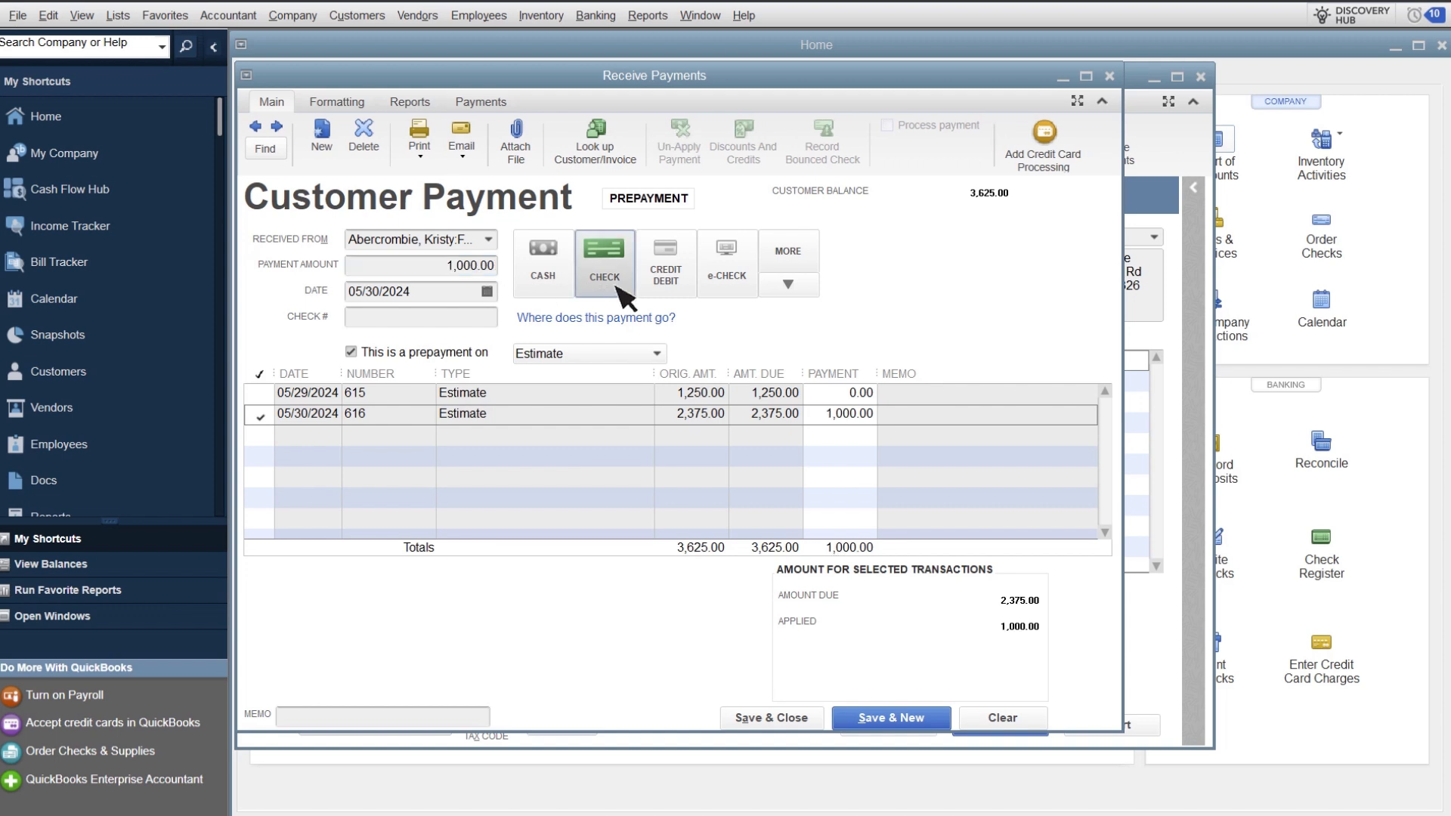
type("8506")
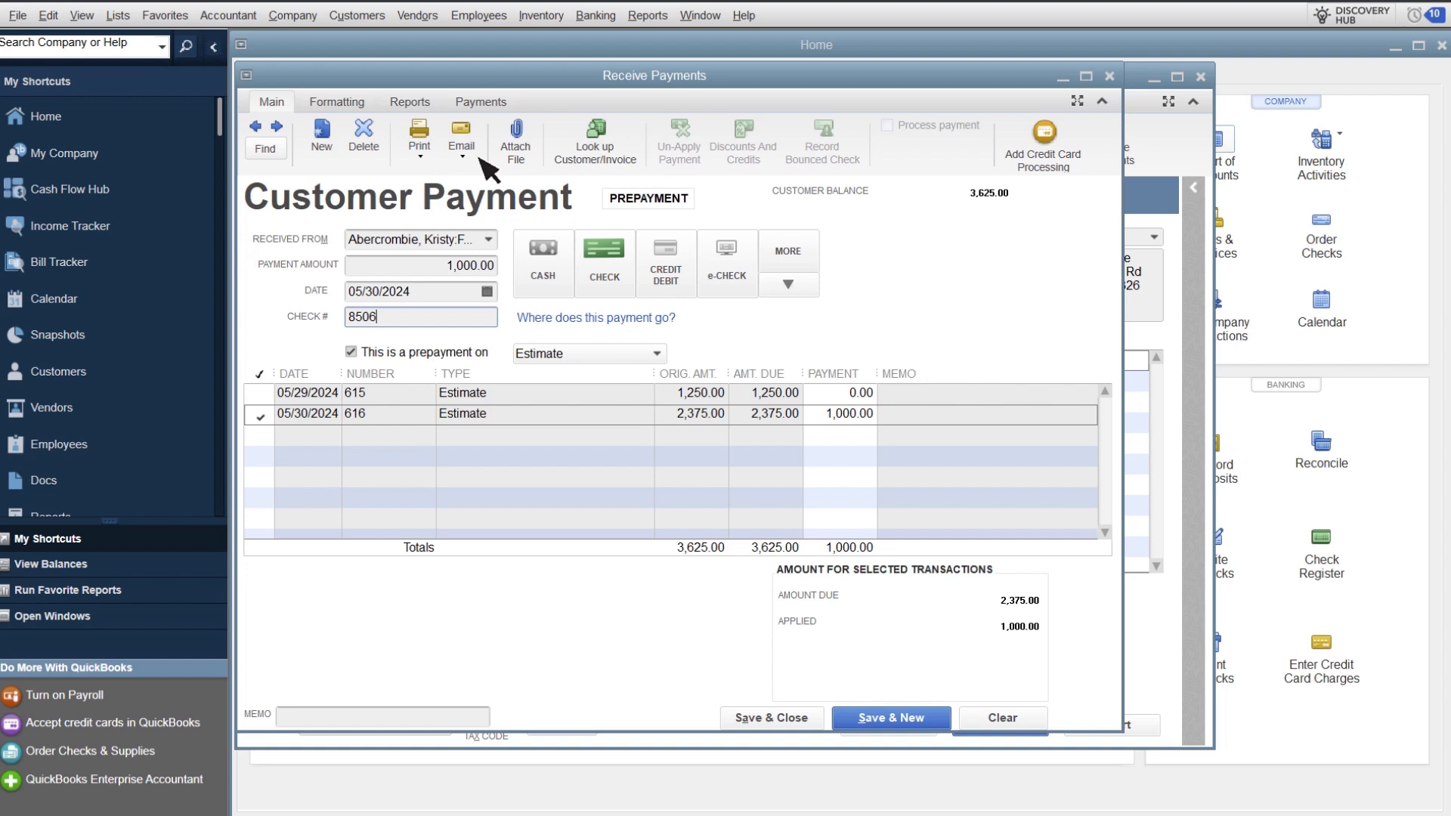
left_click(820, 729)
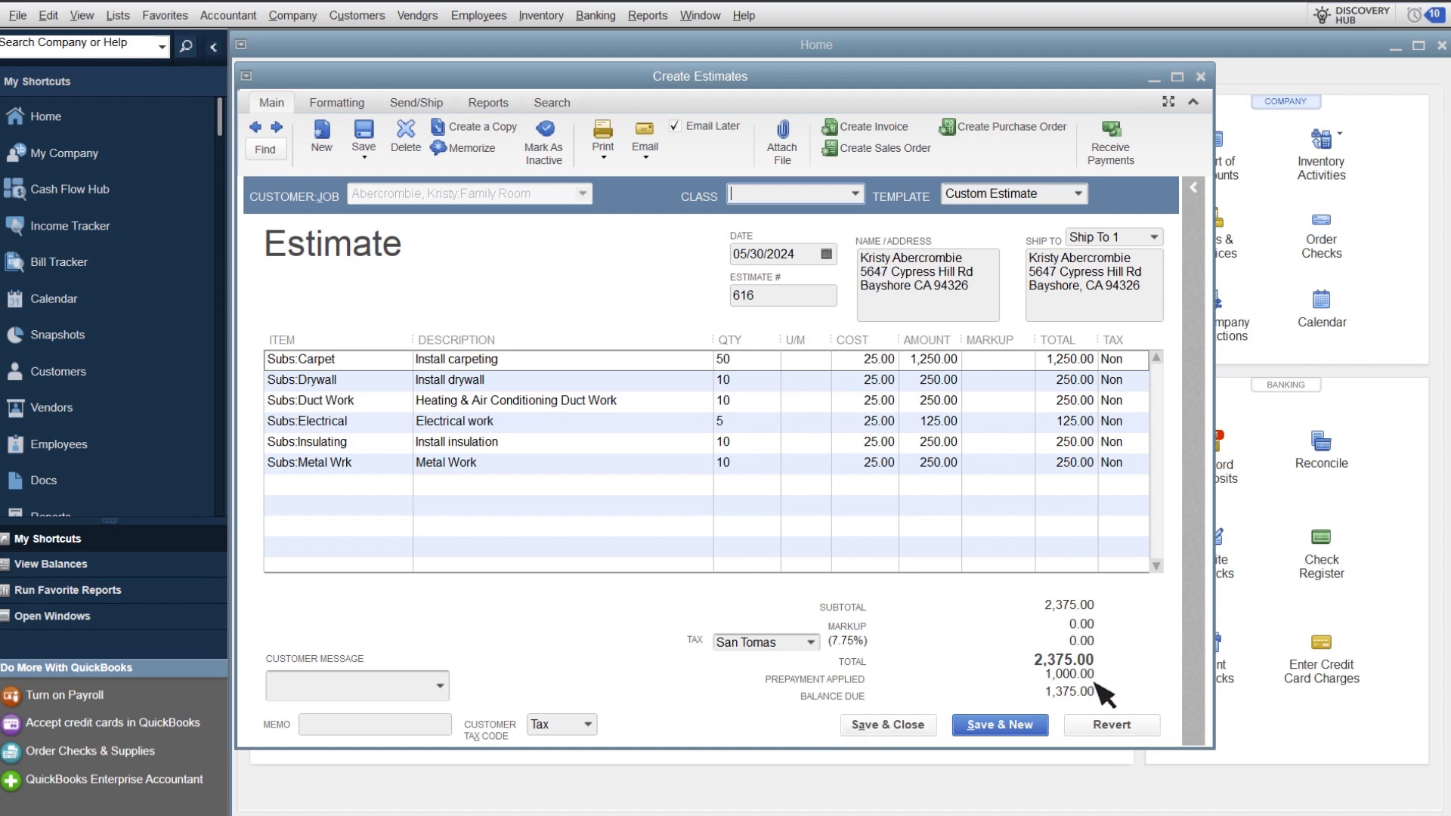
left_click(1200, 76)
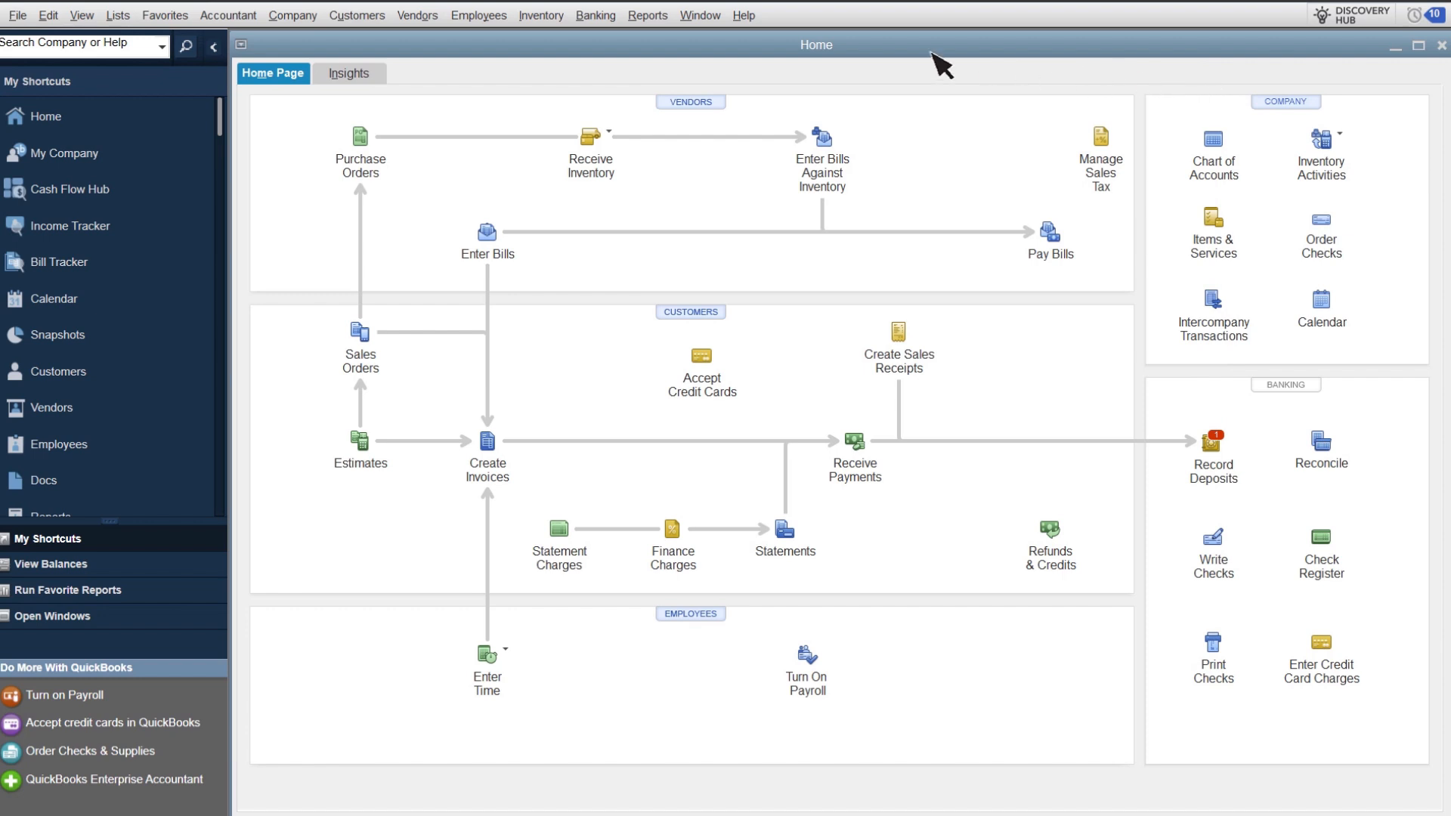
- Run the Open Prepayments by Customer report to check the Family Room prepayment, and close the report
left_click(654, 17)
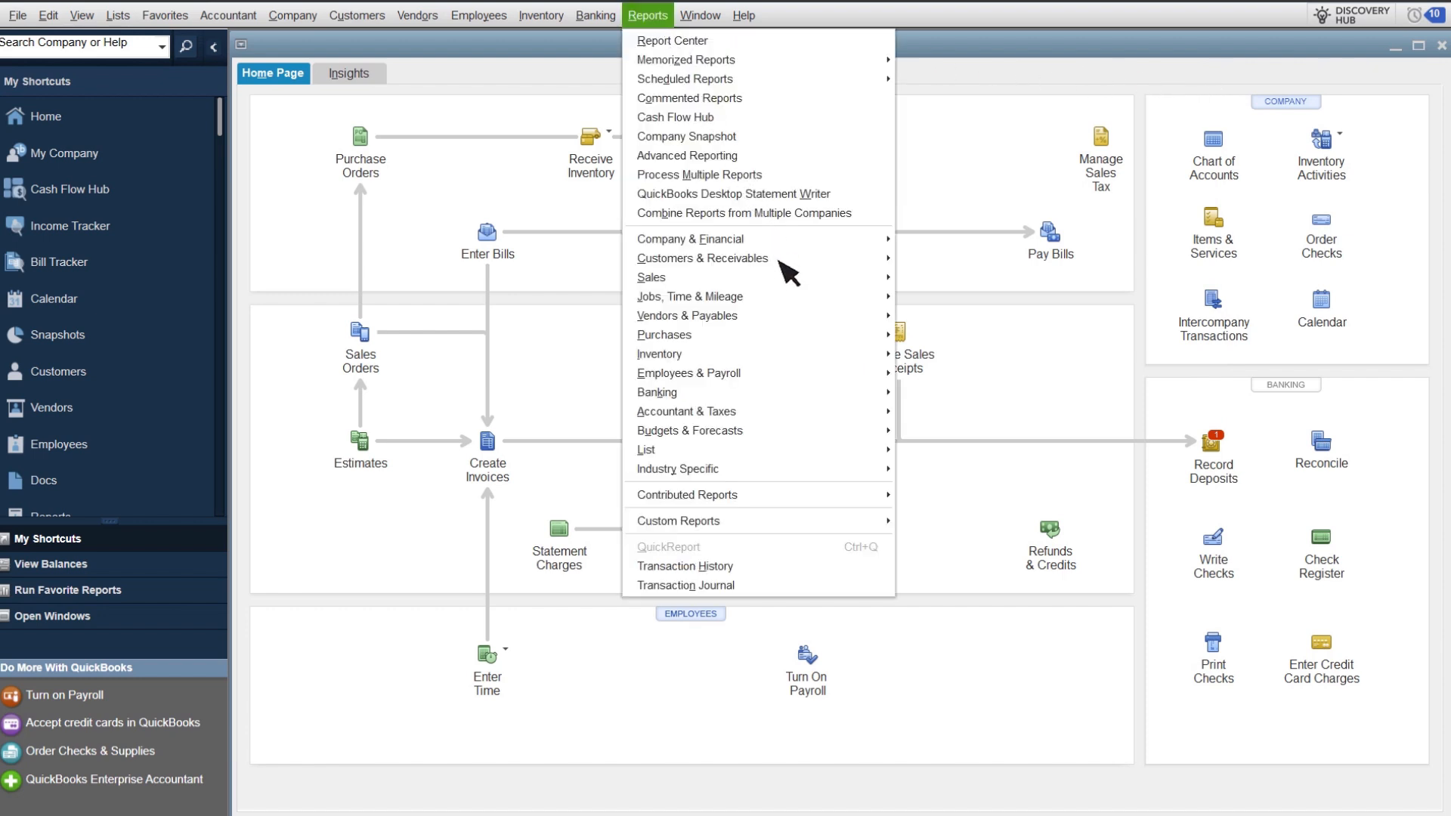
mouse_move(781, 263)
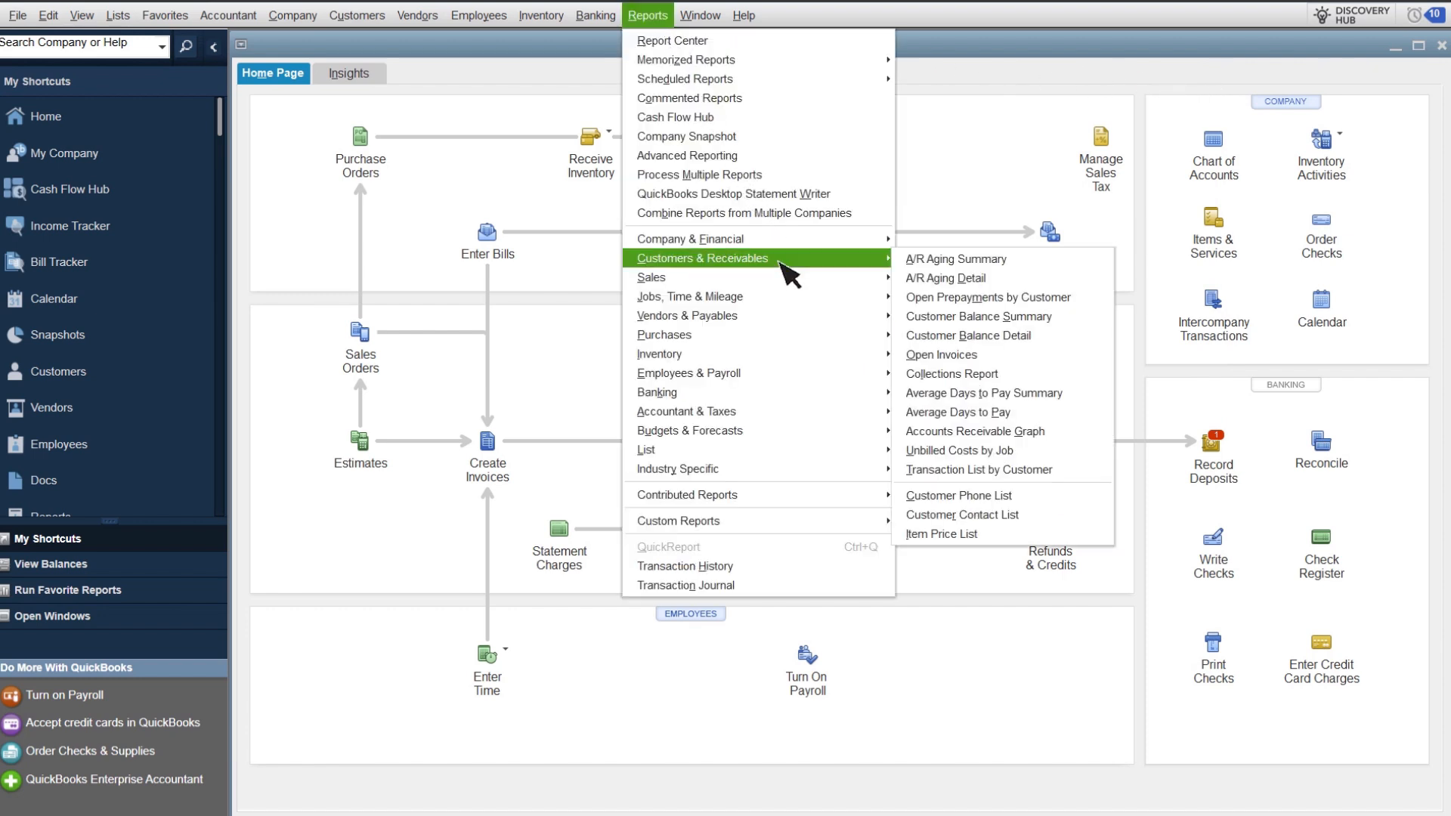
left_click(1080, 300)
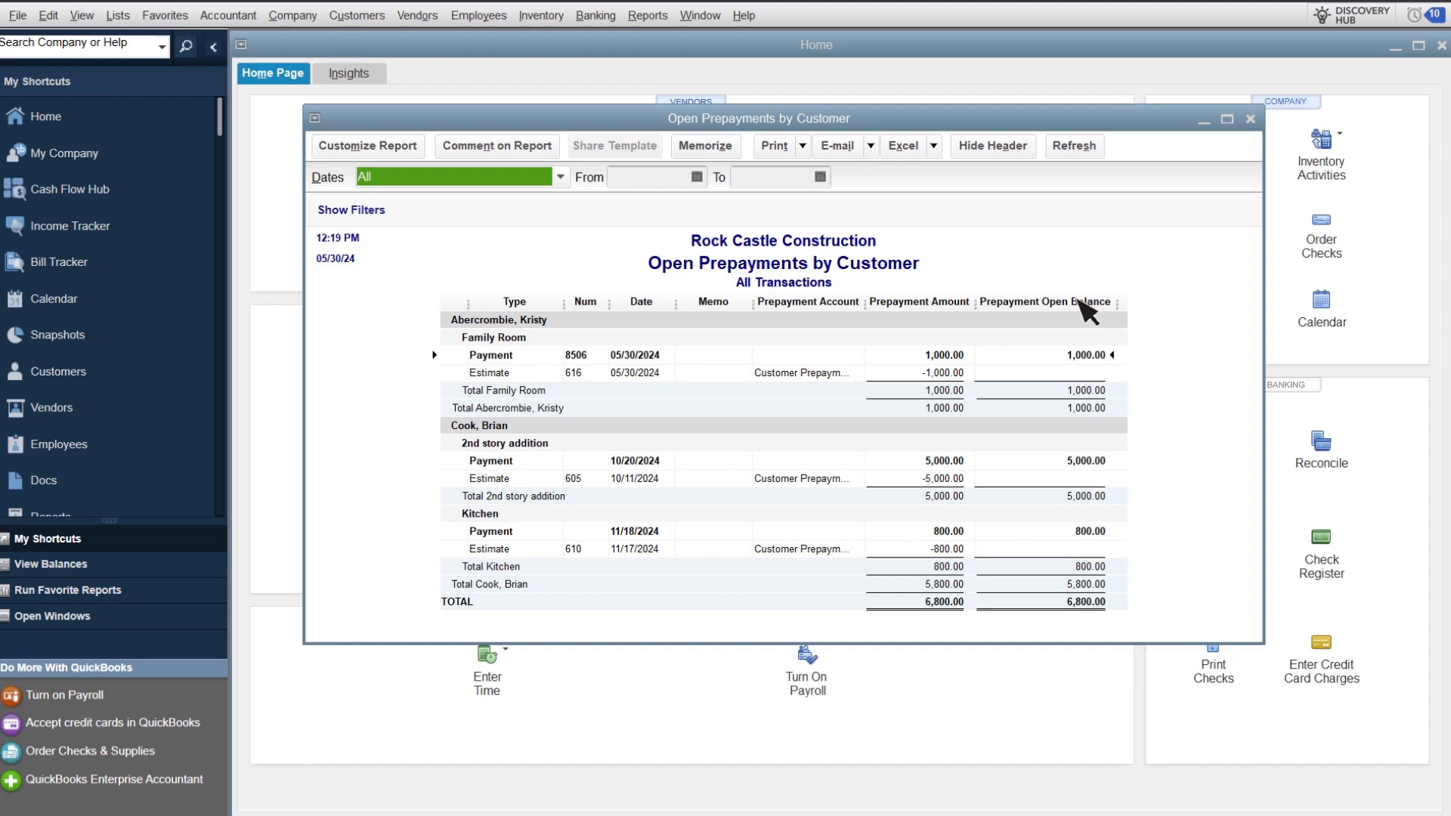
left_click(1251, 119)
- Open estimate 616 from the customer's Family Room job and create an invoice for the entire estimate (100%)
left_click(691, 312)
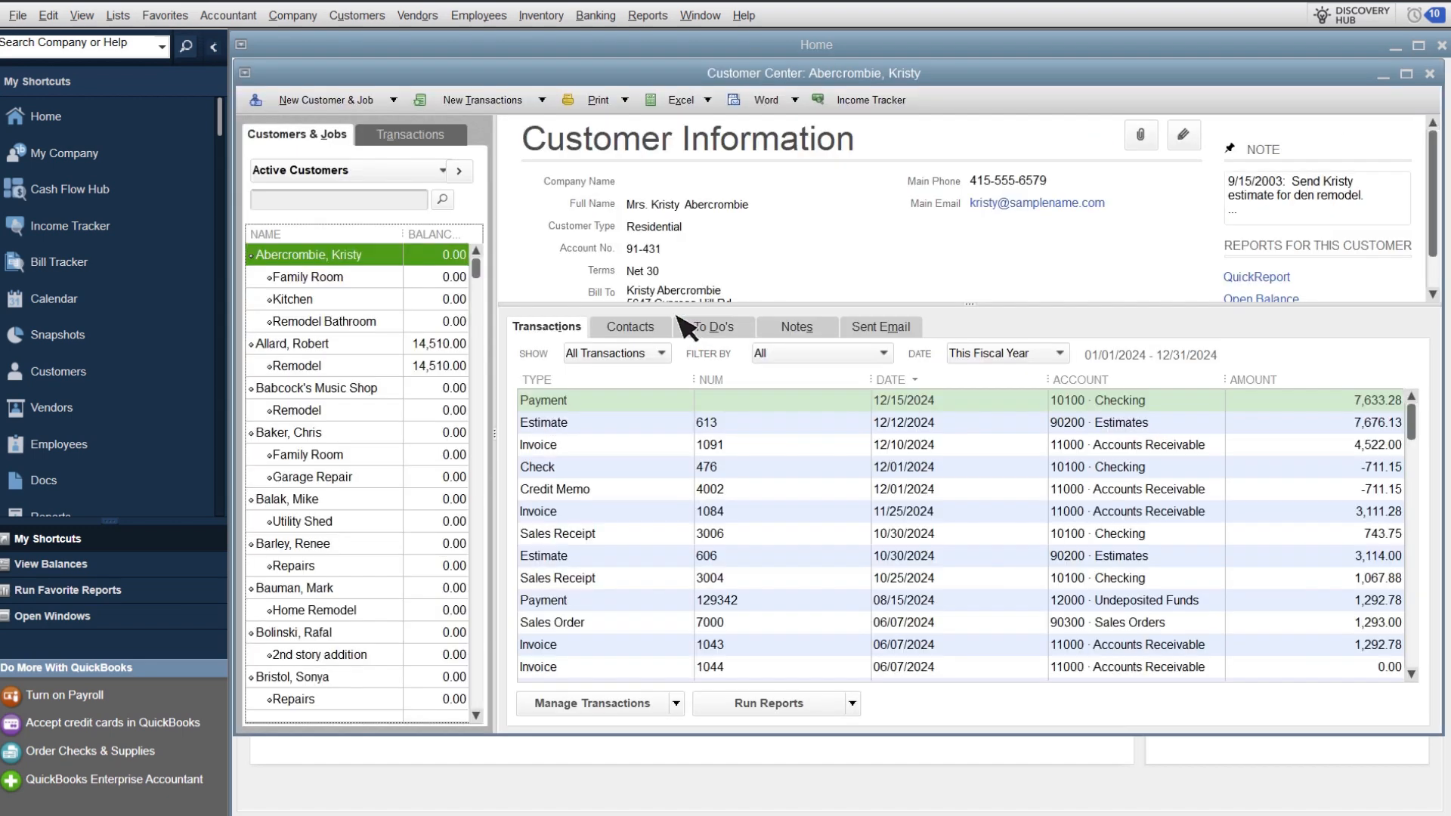
left_click(362, 280)
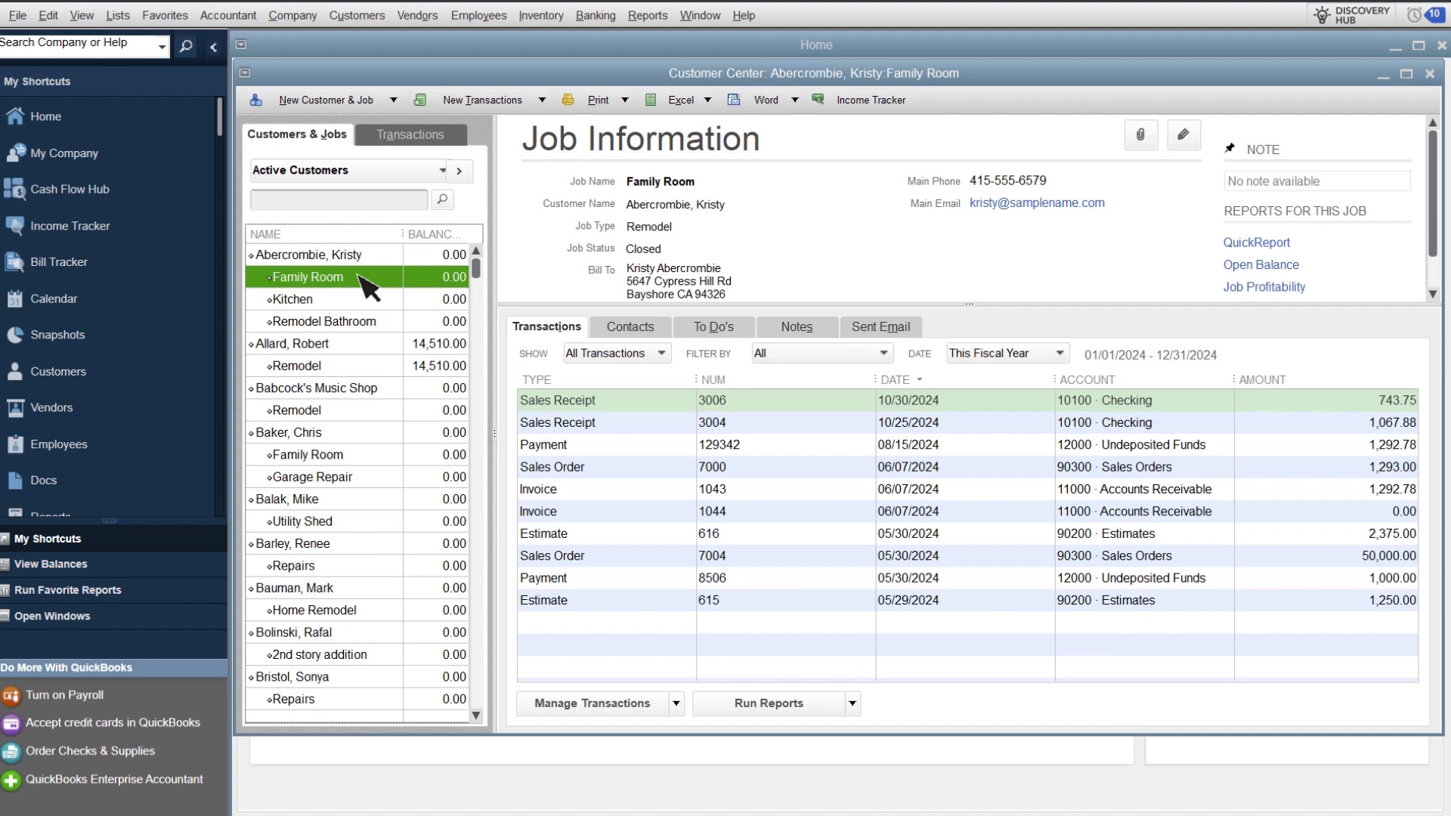
double_click(581, 534)
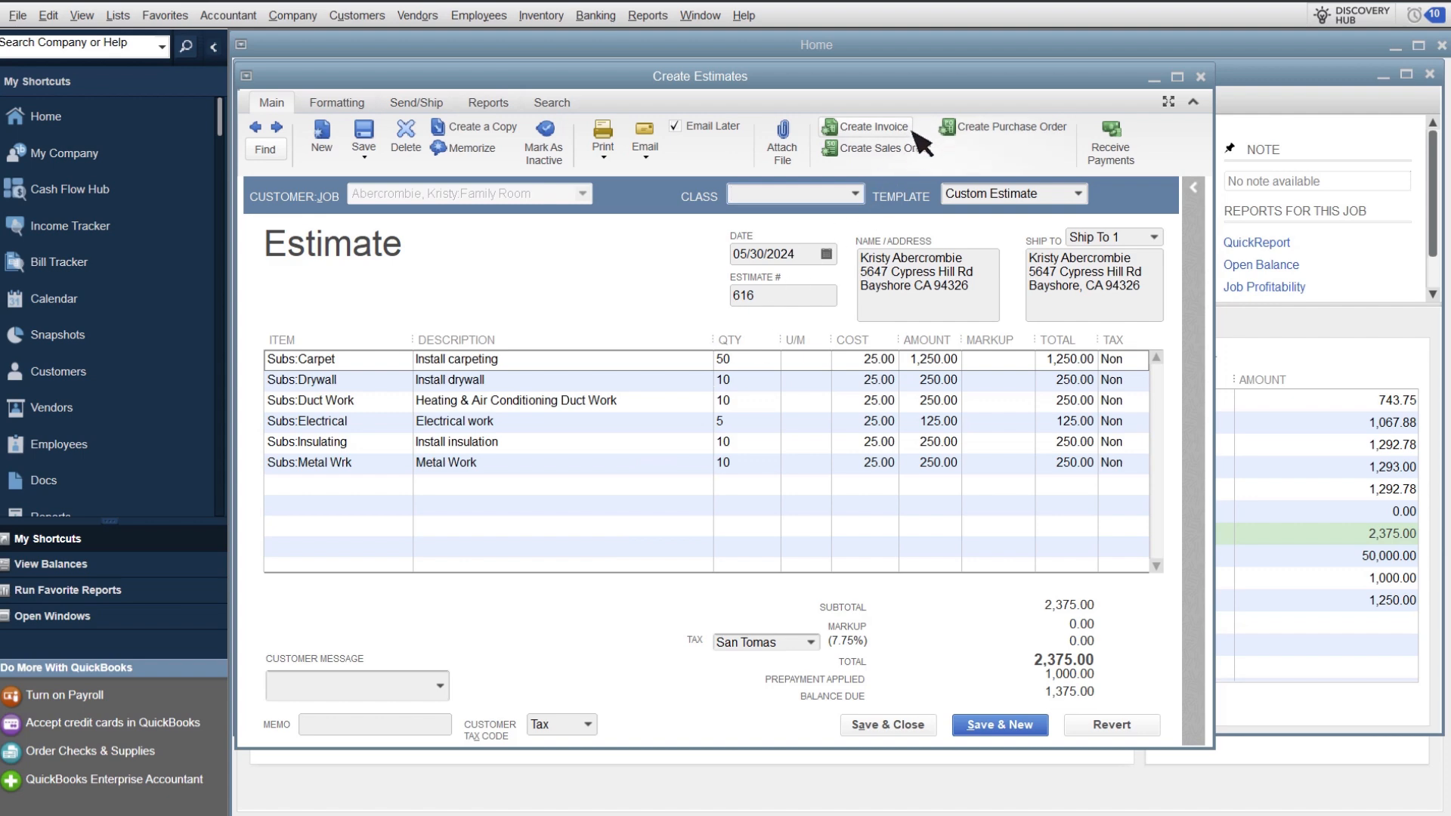
left_click(871, 127)
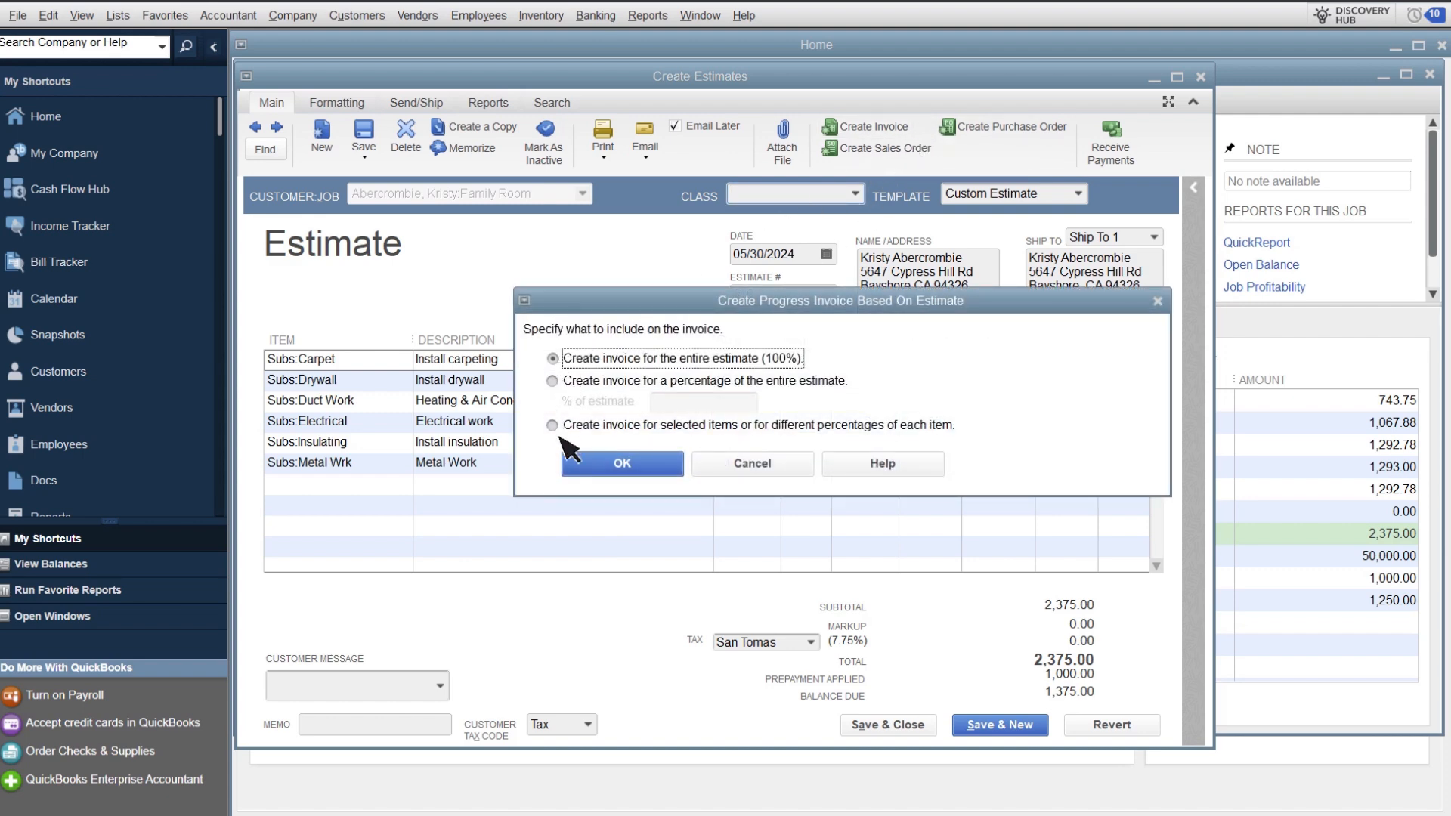
left_click(652, 464)
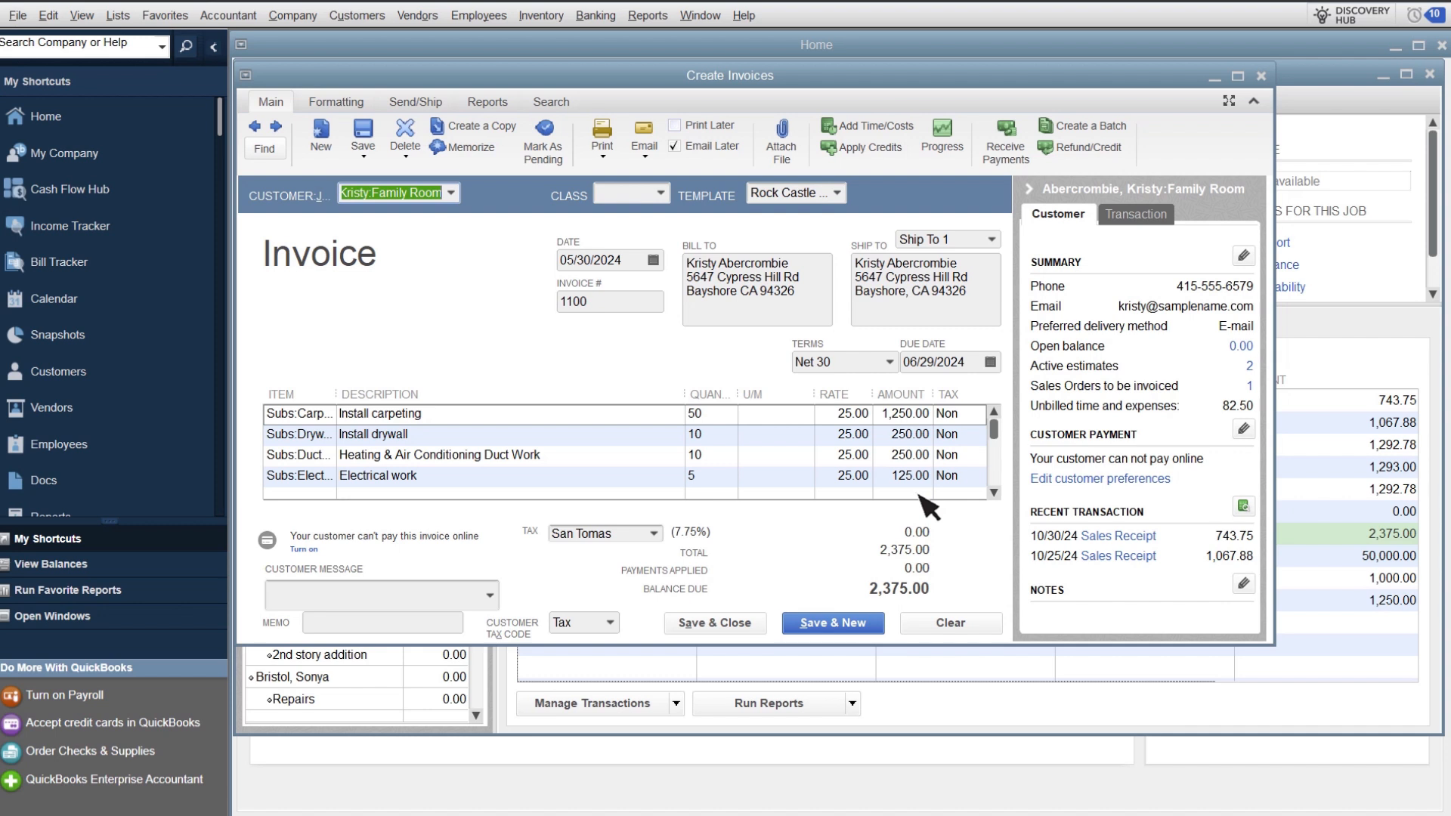
- Save the invoice with the 1,000.00 prepayment credit applied, and close it along with the Customer Center
left_click(382, 138)
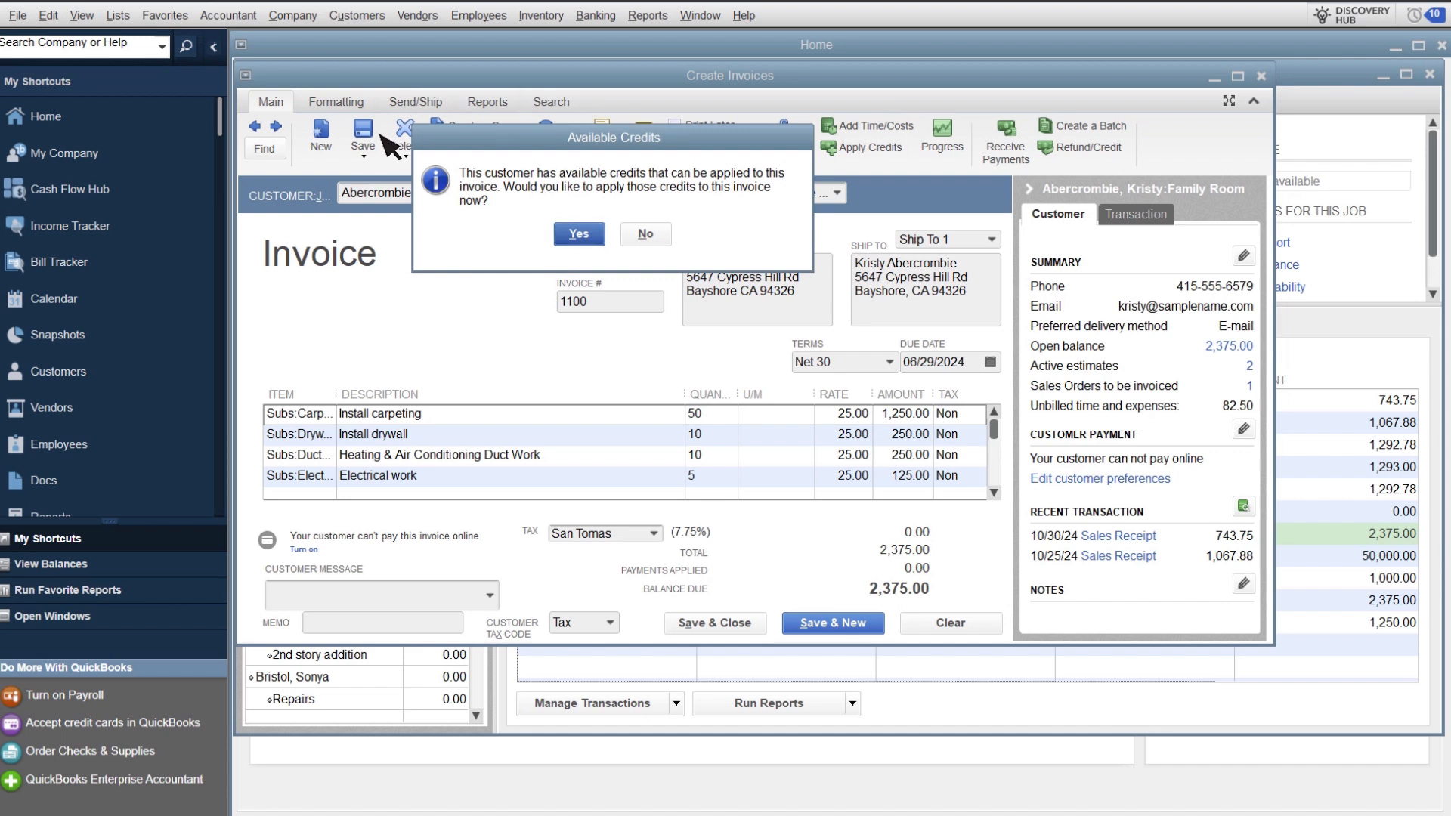
left_click(596, 242)
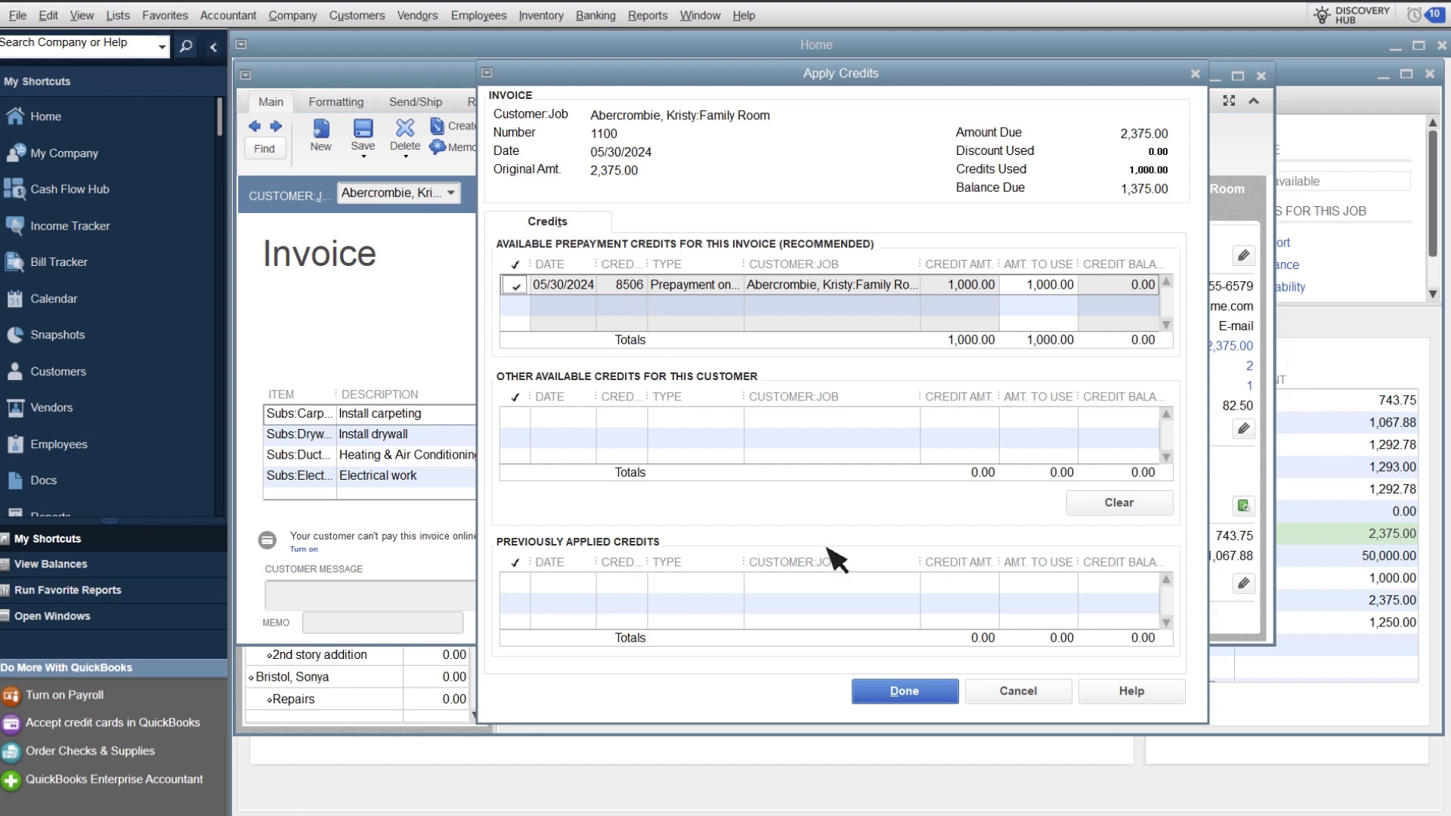
left_click(905, 691)
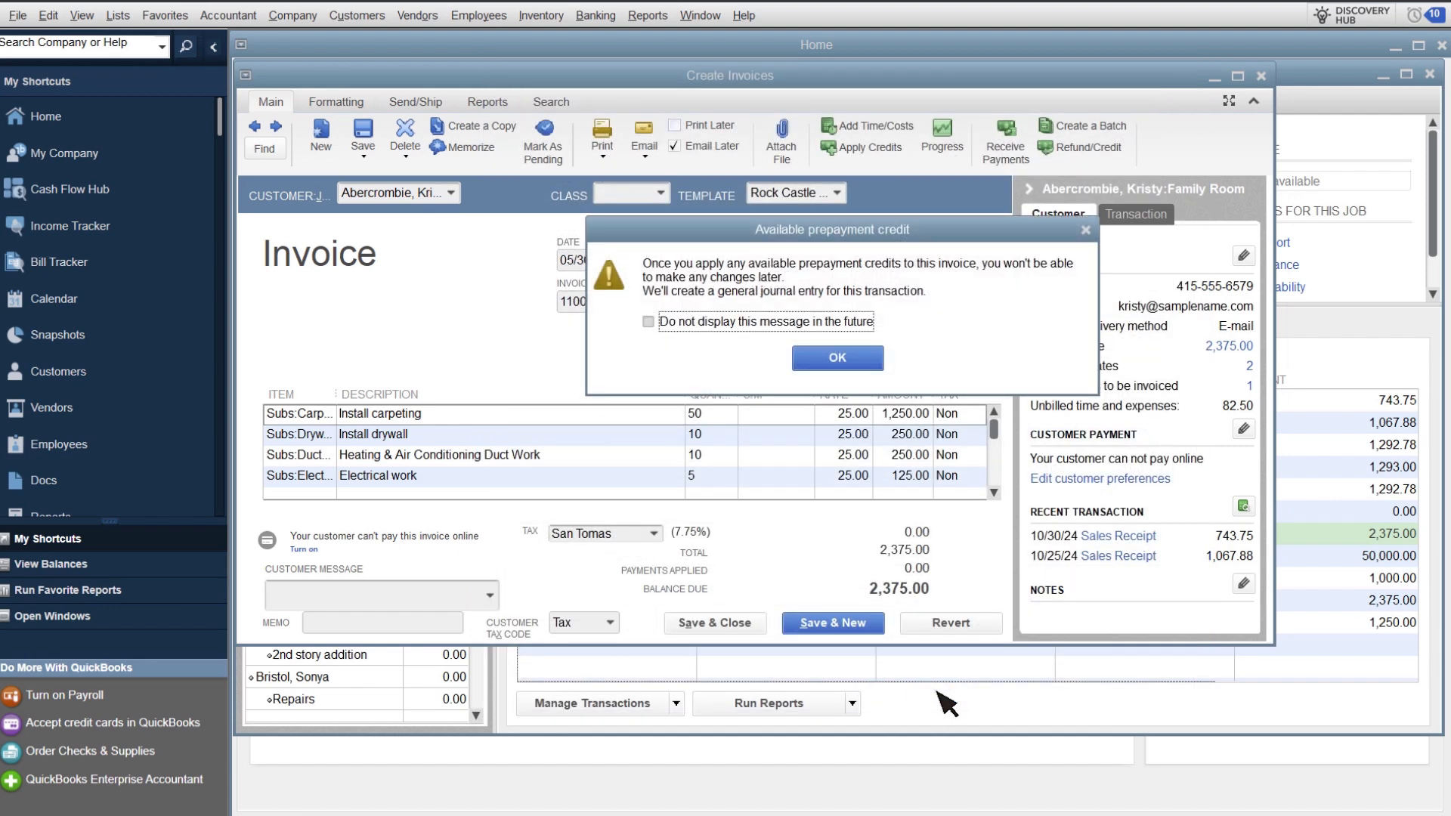
left_click(860, 357)
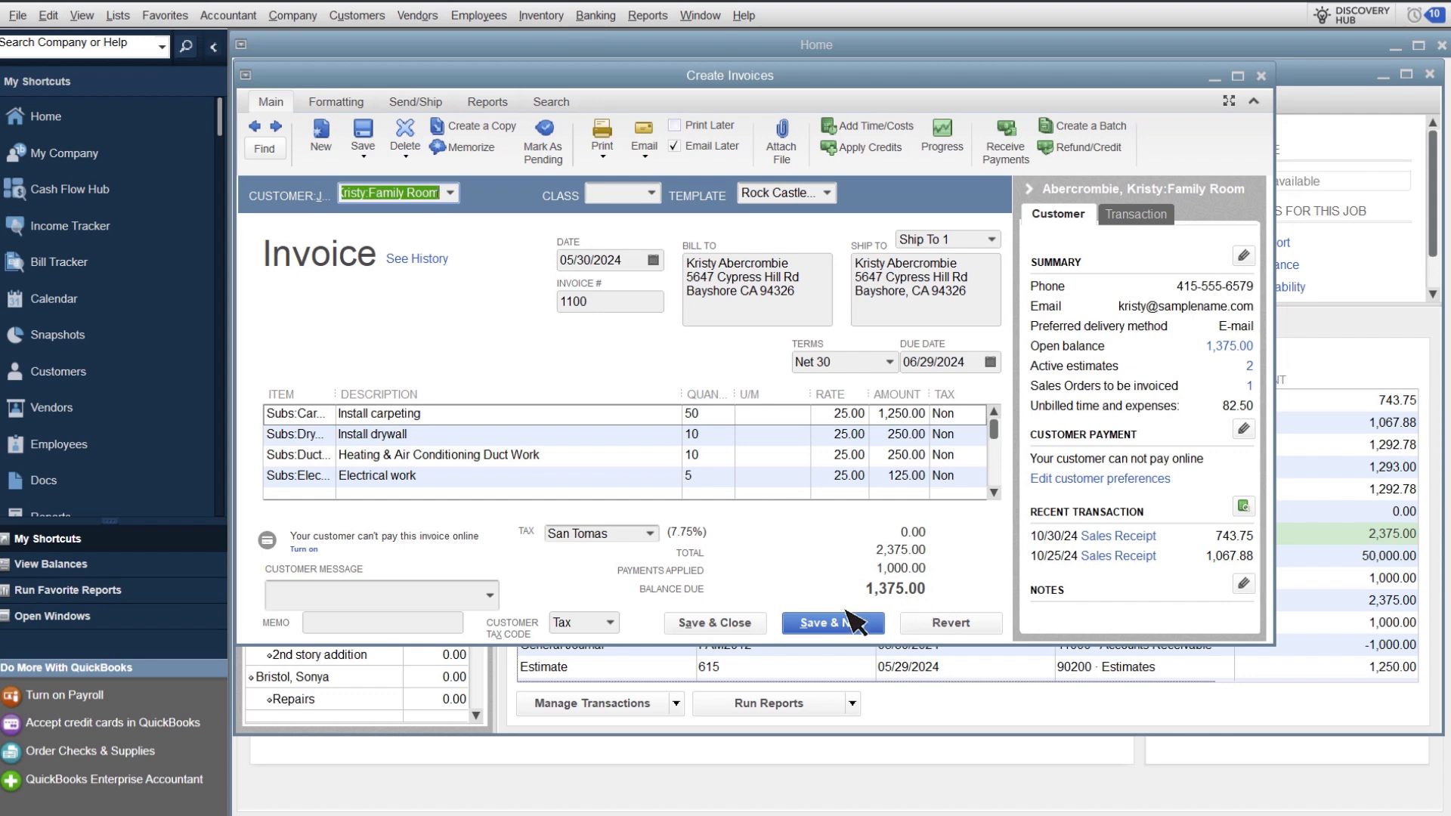
left_click(756, 626)
left_click(1429, 74)
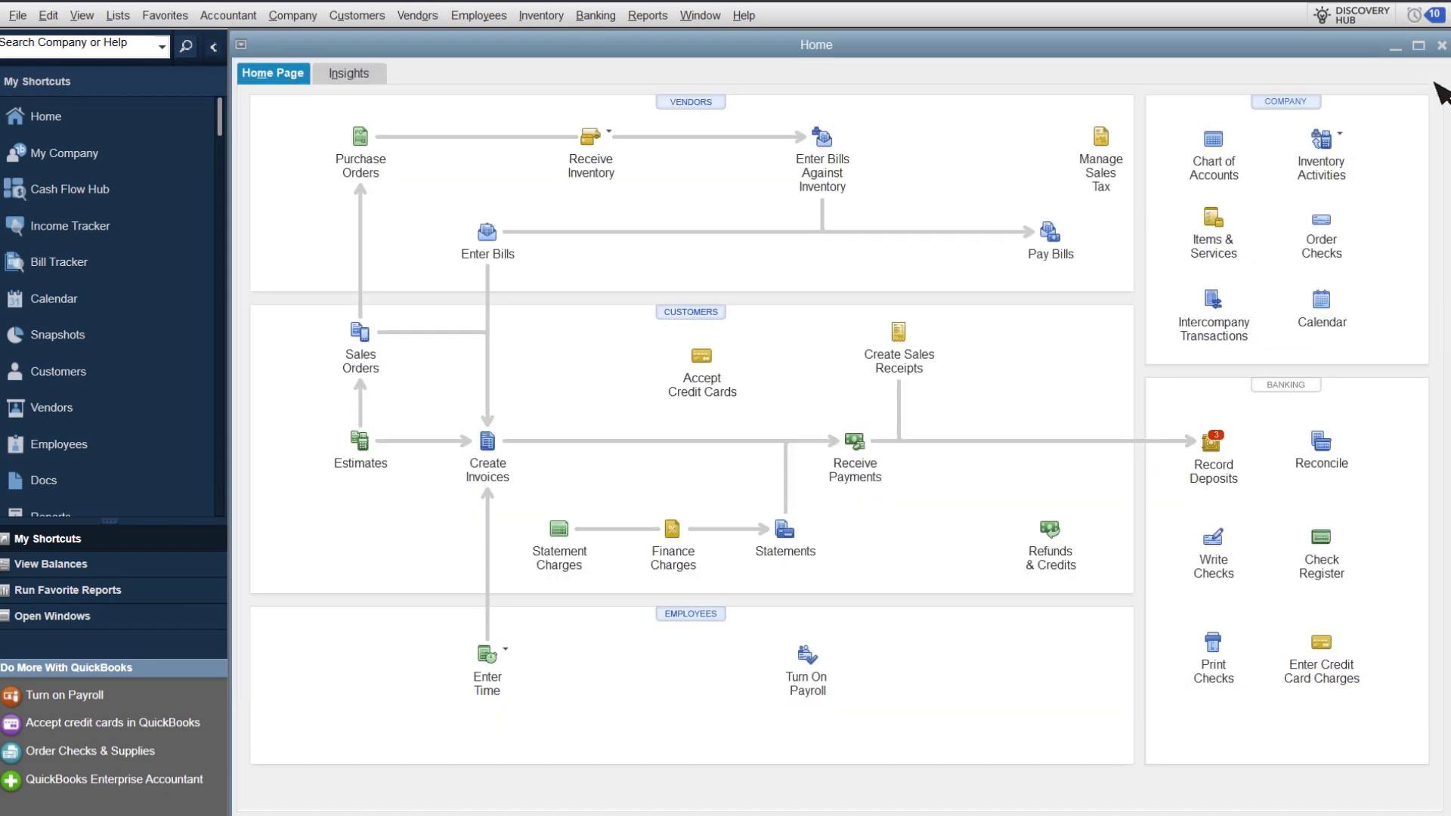
- Rerun the Open Prepayments by Customer report to check which prepayments are still open after invoicing
left_click(648, 15)
mouse_move(703, 258)
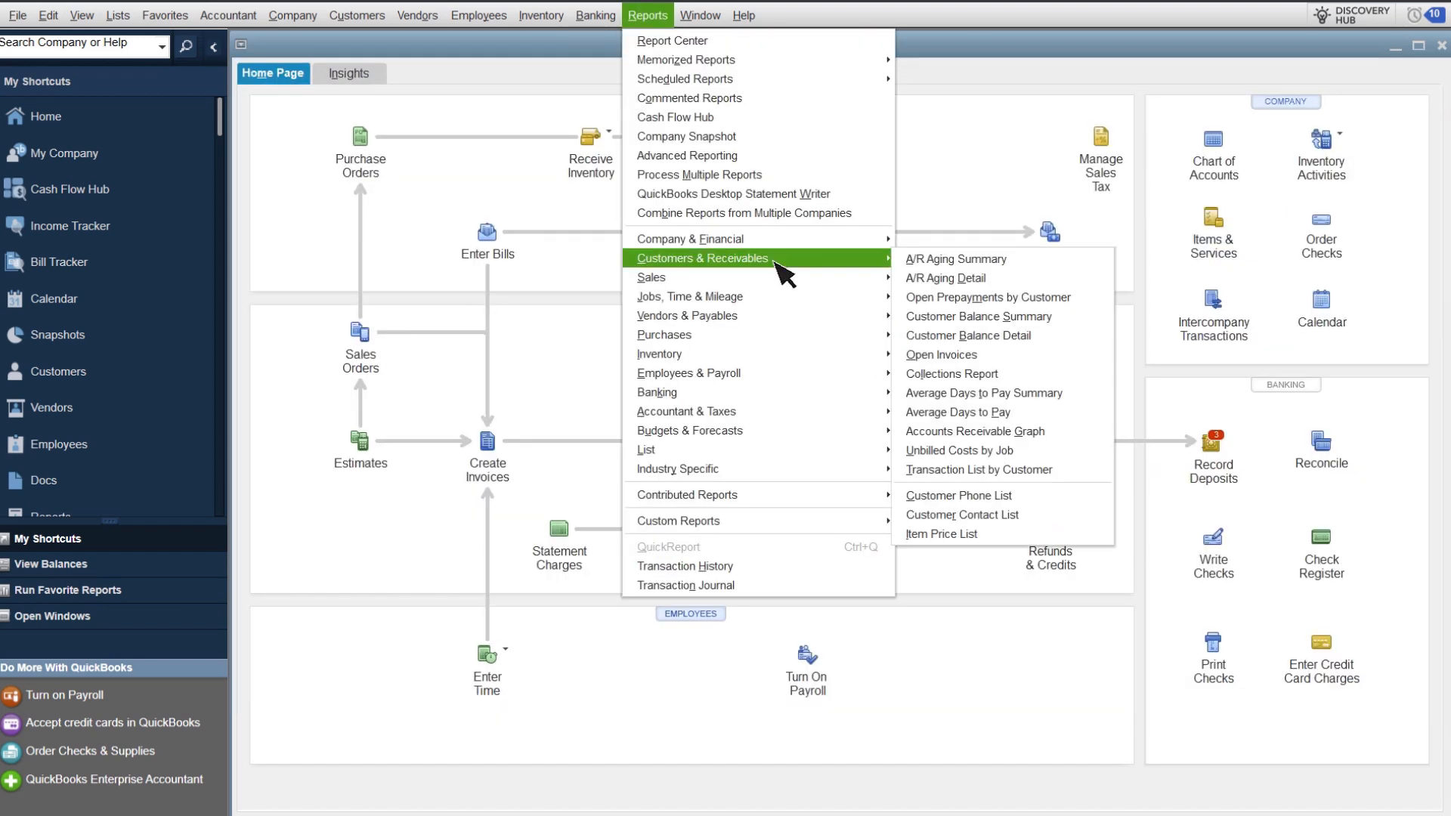
left_click(1082, 297)
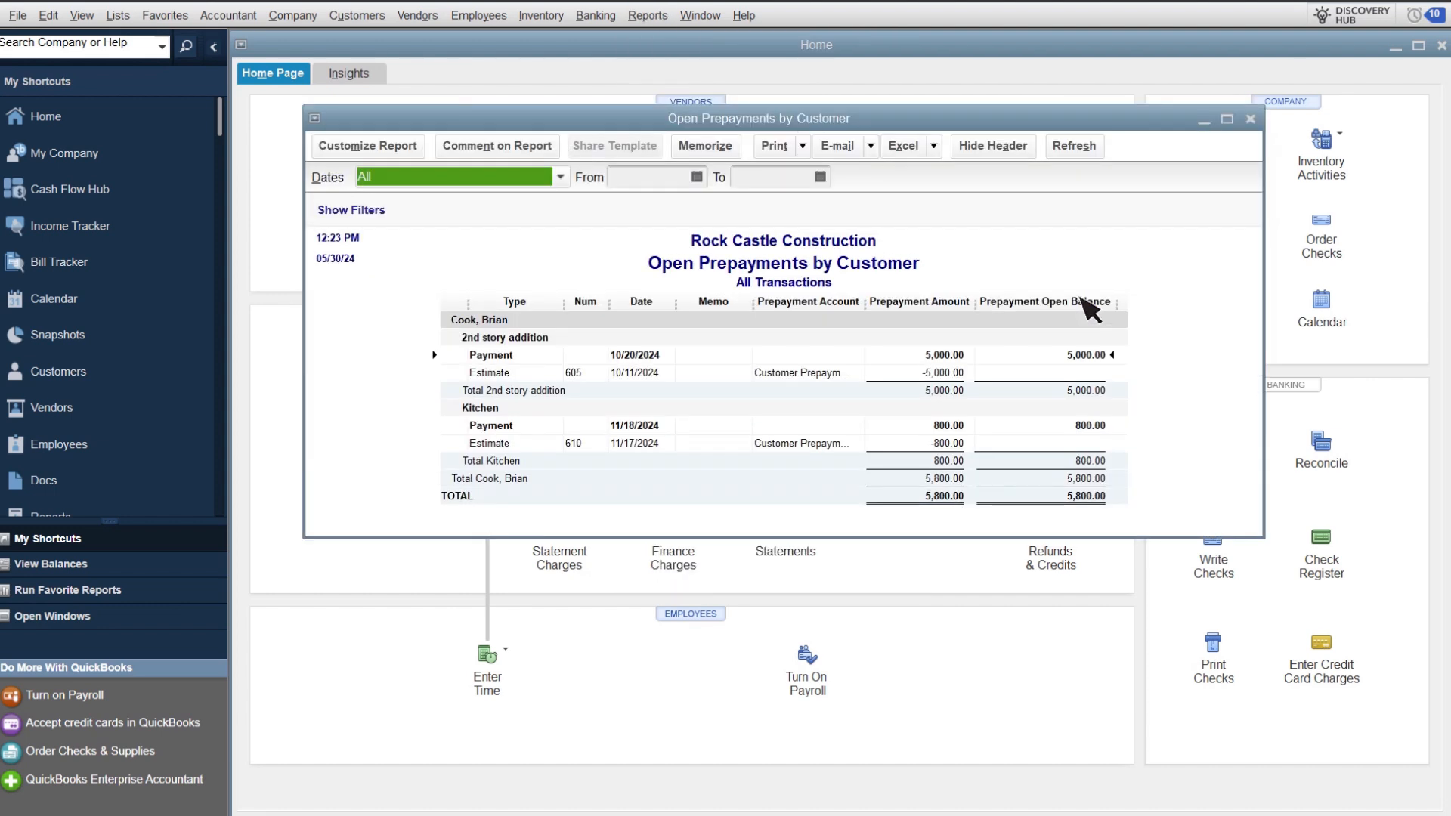